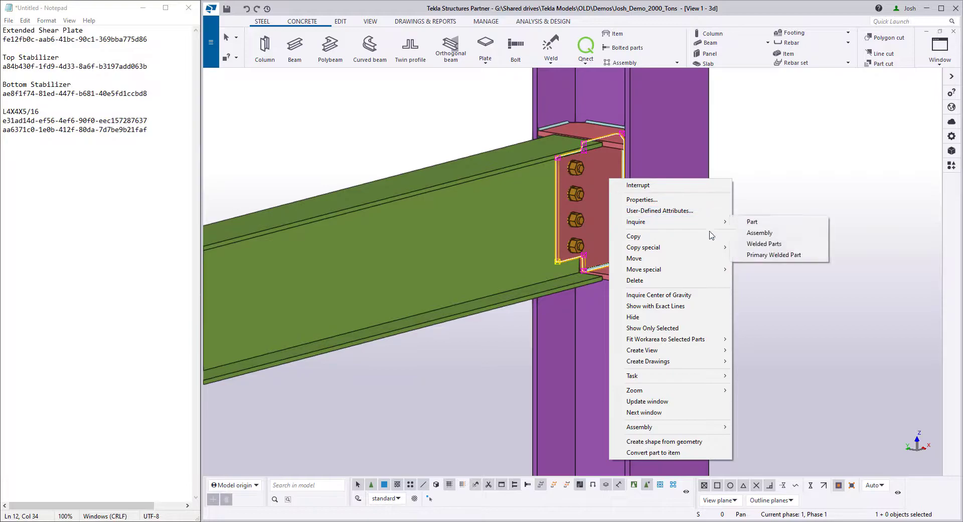
Inquire the extended shear plate part, compare its GUID with the one recorded in the Notepad list, and close the report
{"action": "left_click", "coordinate": [744, 223]}
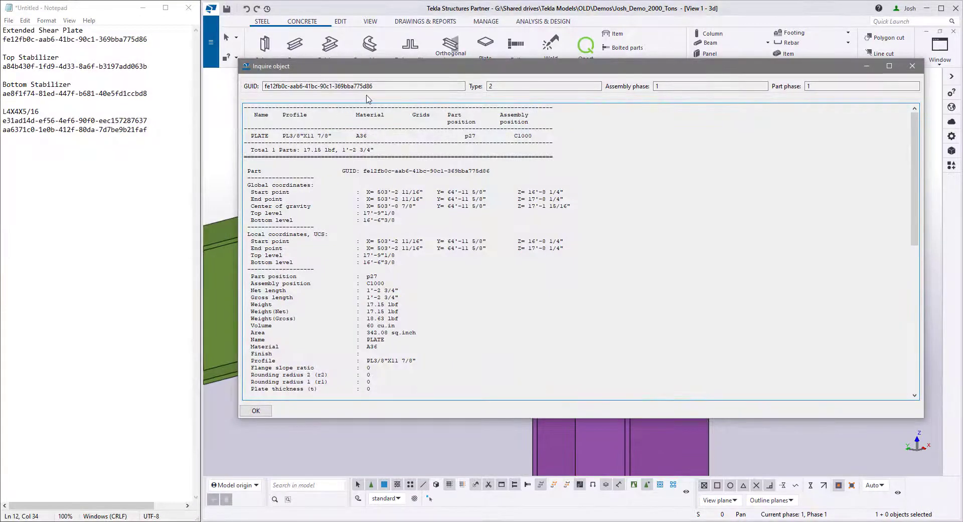
{"action": "left_click_drag", "start_coordinate": [376, 86], "coordinate": [269, 90]}
{"action": "left_click_drag", "start_coordinate": [148, 40], "coordinate": [5, 39]}
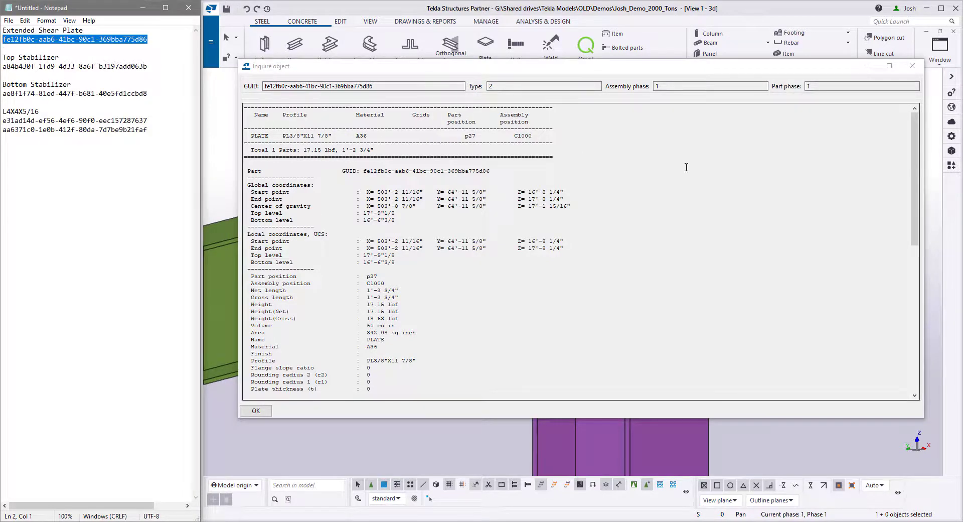
{"action": "left_click", "coordinate": [913, 67]}
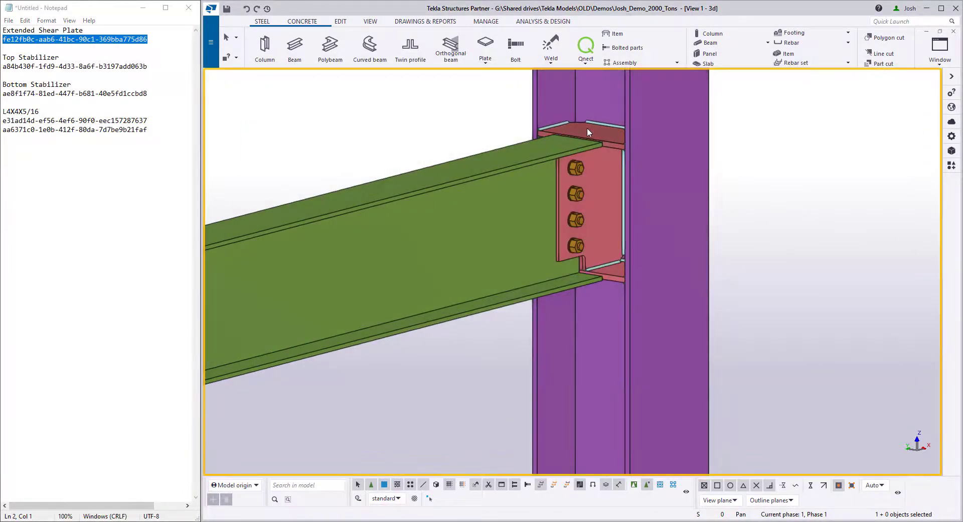
Inquire the top stabilizer plate part, compare its GUID with the Top Stabilizer entry in Notepad, and close the report
{"action": "right_click", "coordinate": [587, 128]}
{"action": "mouse_move", "coordinate": [622, 171]}
{"action": "left_click", "coordinate": [730, 172]}
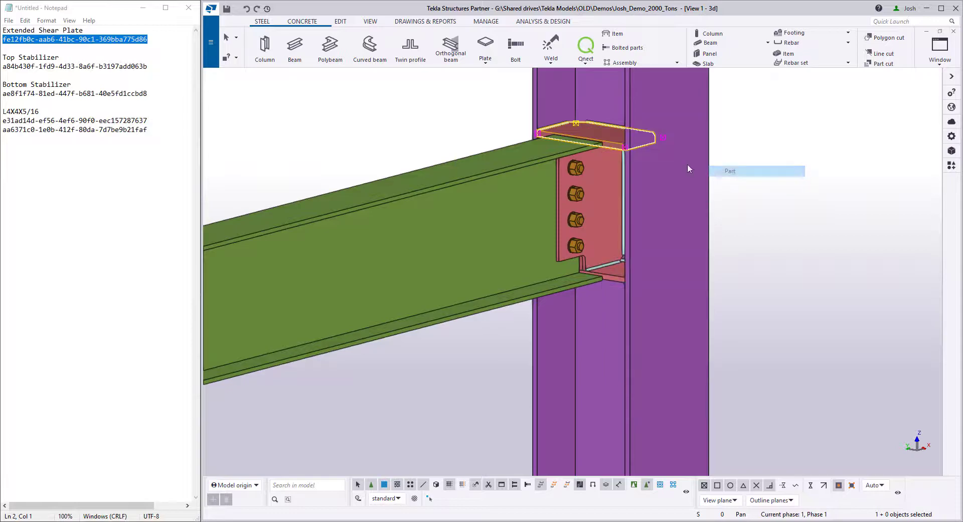
{"action": "left_click_drag", "start_coordinate": [451, 85], "coordinate": [258, 86]}
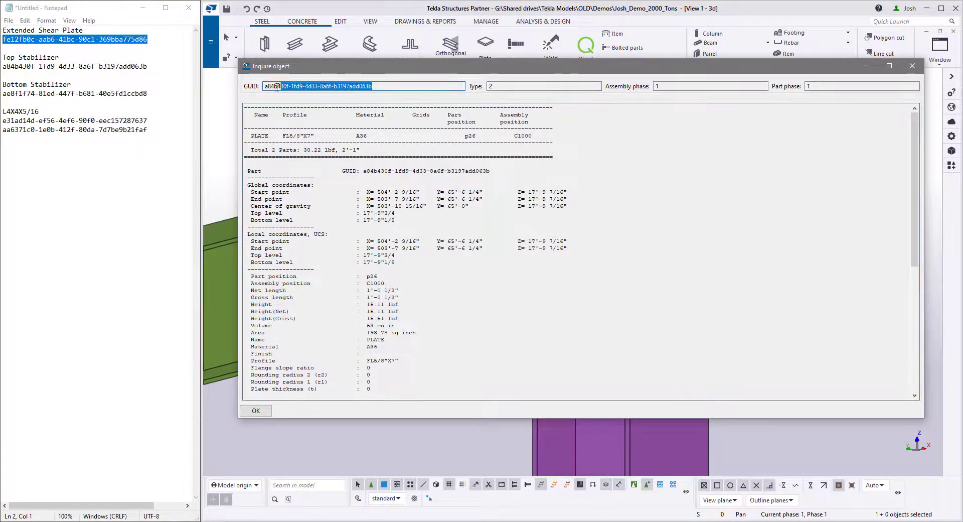
{"action": "left_click_drag", "start_coordinate": [151, 66], "coordinate": [2, 66]}
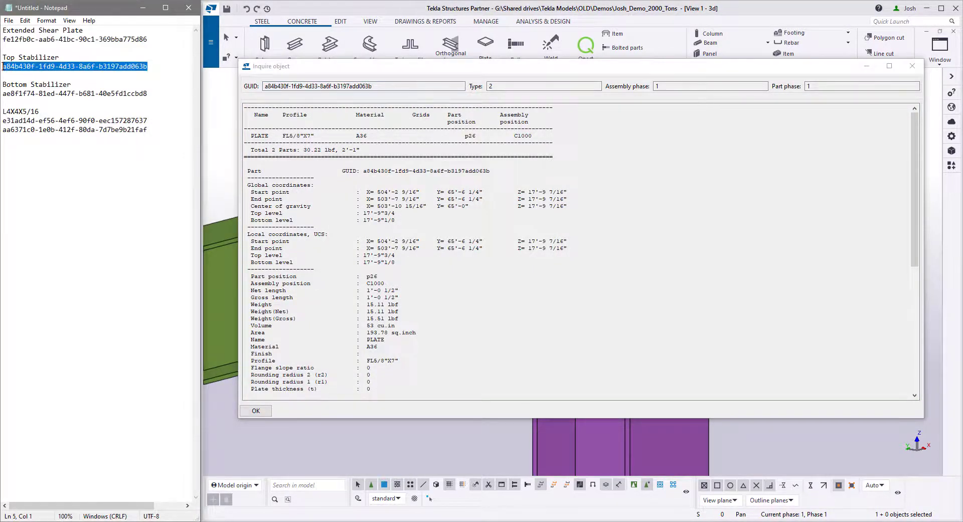
{"action": "left_click", "coordinate": [913, 65]}
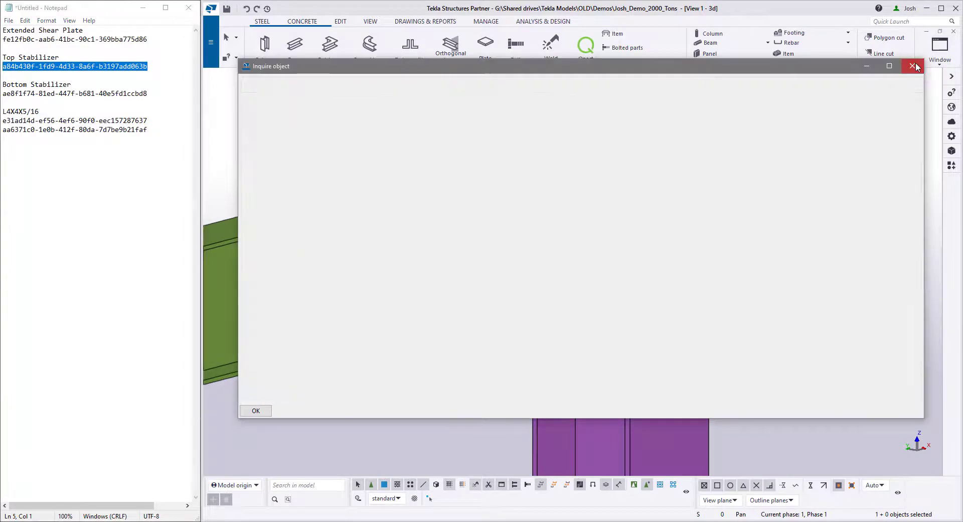
Check the profile of the connection angle at the lower beam against the L4X4X5/16 heading in the Notepad list
{"action": "left_click", "coordinate": [825, 210]}
{"action": "scroll", "coordinate": [571, 178], "scroll_direction": "down", "scroll_amount": 10}
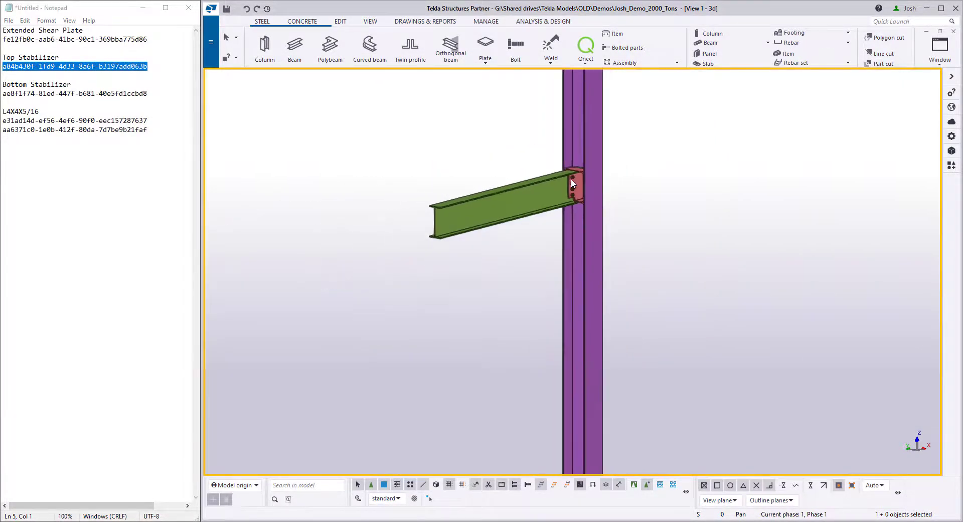
{"action": "scroll", "coordinate": [573, 327], "scroll_direction": "up", "scroll_amount": 10}
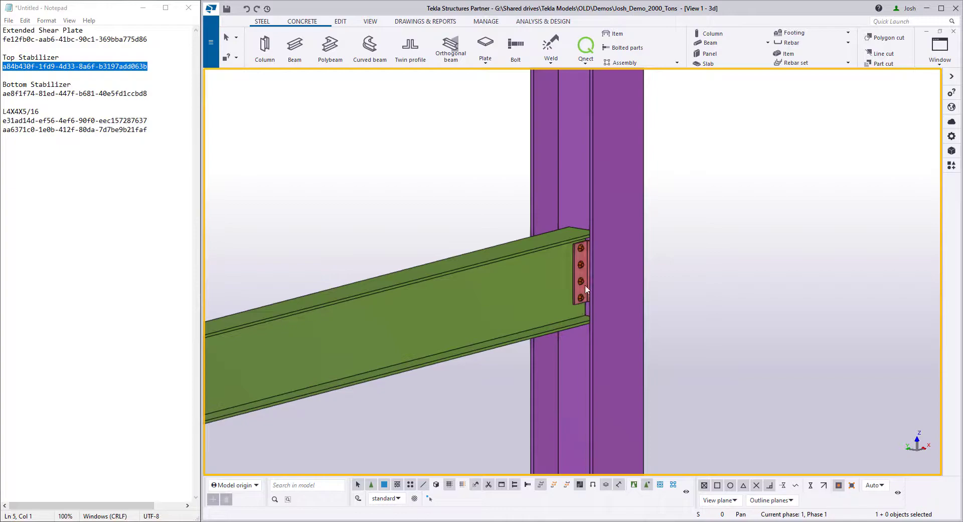
{"action": "mouse_move", "coordinate": [588, 284]}
{"action": "middle_mouse_down", "text": "ctrl"}
{"action": "mouse_move", "coordinate": [692, 285]}
{"action": "mouse_move", "coordinate": [589, 276]}
{"action": "middle_mouse_up", "text": "ctrl"}
{"action": "key", "text": "alt+Return"}
{"action": "left_click", "coordinate": [829, 143]}
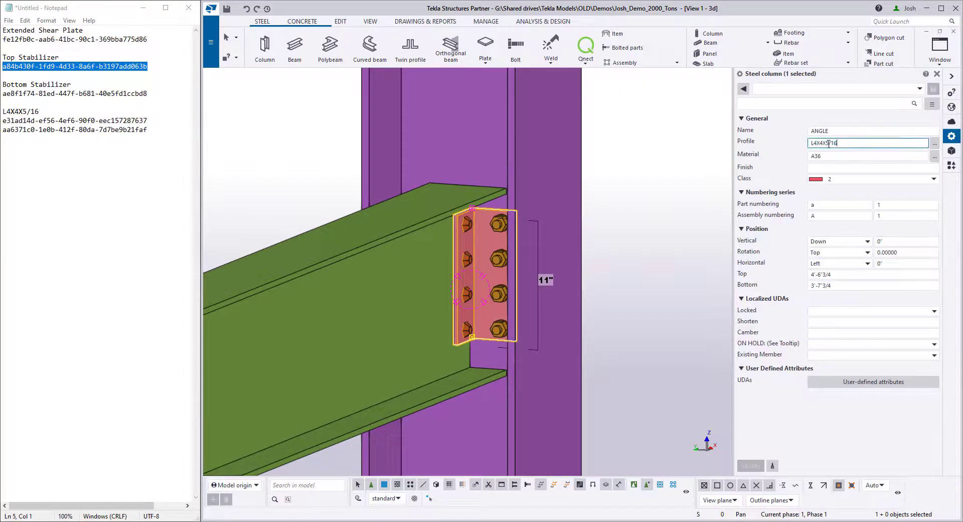
{"action": "left_click", "coordinate": [690, 208]}
{"action": "left_click_drag", "start_coordinate": [40, 111], "coordinate": [3, 111]}
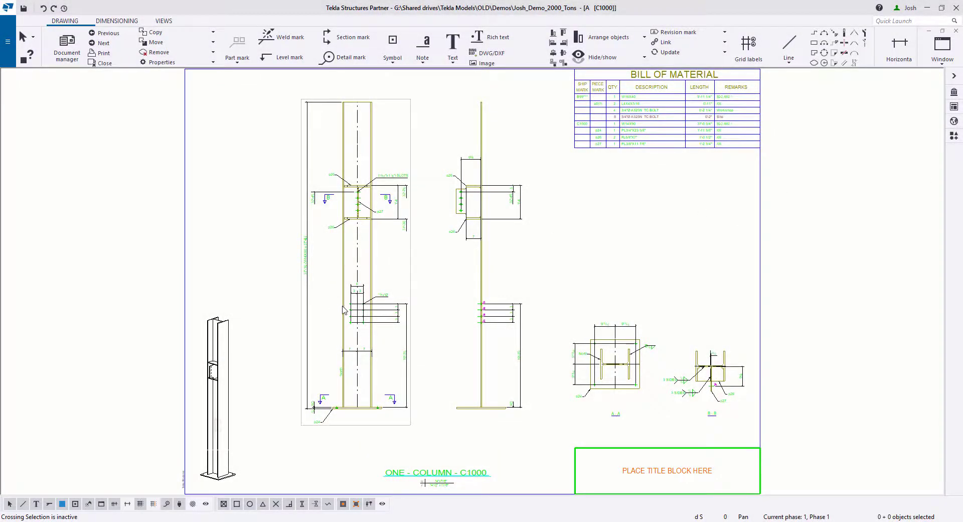
Examine the lower connection's hole spacing, gage and elevation dimensions on the column C1000 drawing by selecting them
{"action": "scroll", "coordinate": [354, 303], "scroll_direction": "up", "scroll_amount": 6}
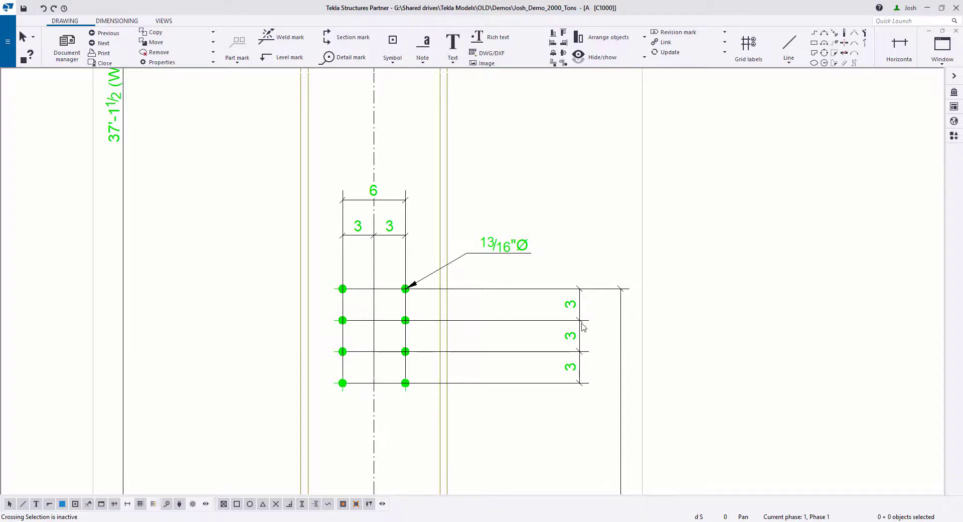
{"action": "left_click", "coordinate": [582, 325]}
{"action": "scroll", "coordinate": [557, 335], "scroll_direction": "down", "scroll_amount": 5}
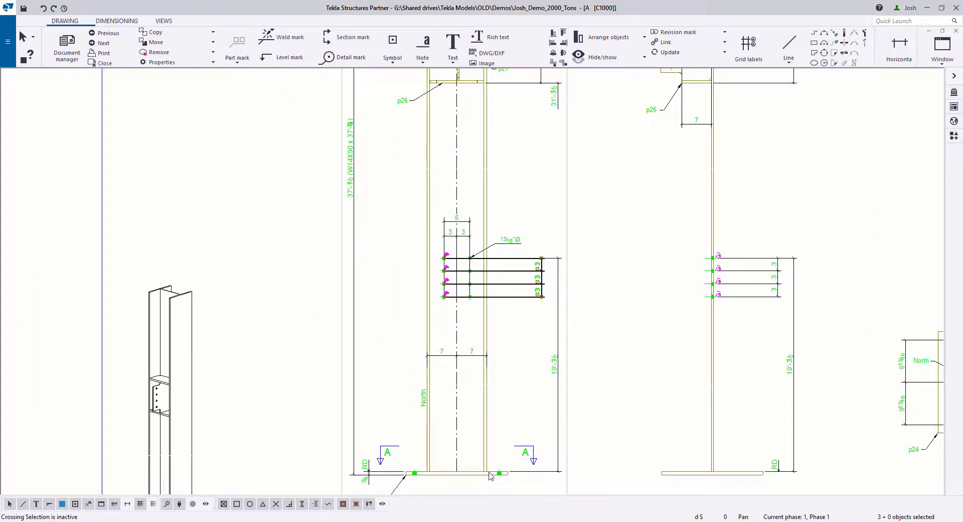
{"action": "scroll", "coordinate": [511, 254], "scroll_direction": "up", "scroll_amount": 3}
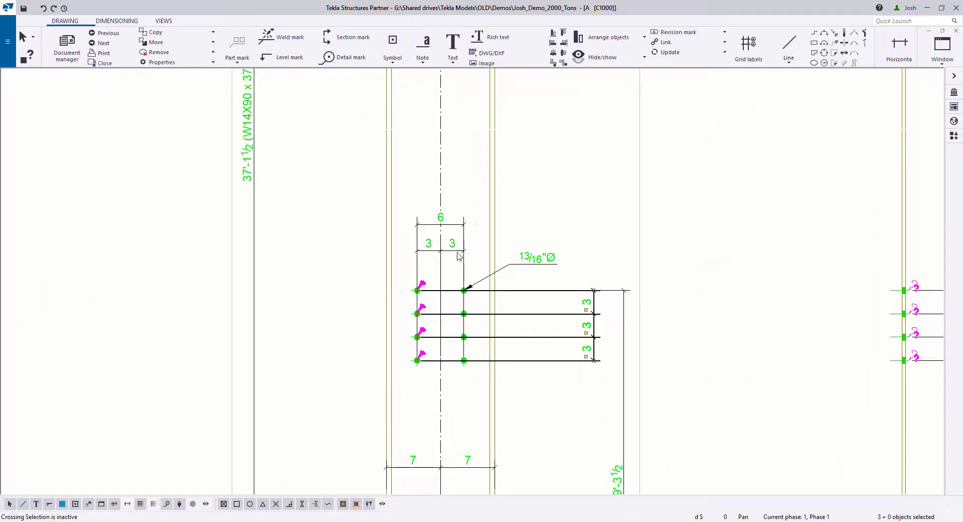
{"action": "left_click", "coordinate": [431, 252]}
{"action": "scroll", "coordinate": [442, 224], "scroll_direction": "down", "scroll_amount": 5}
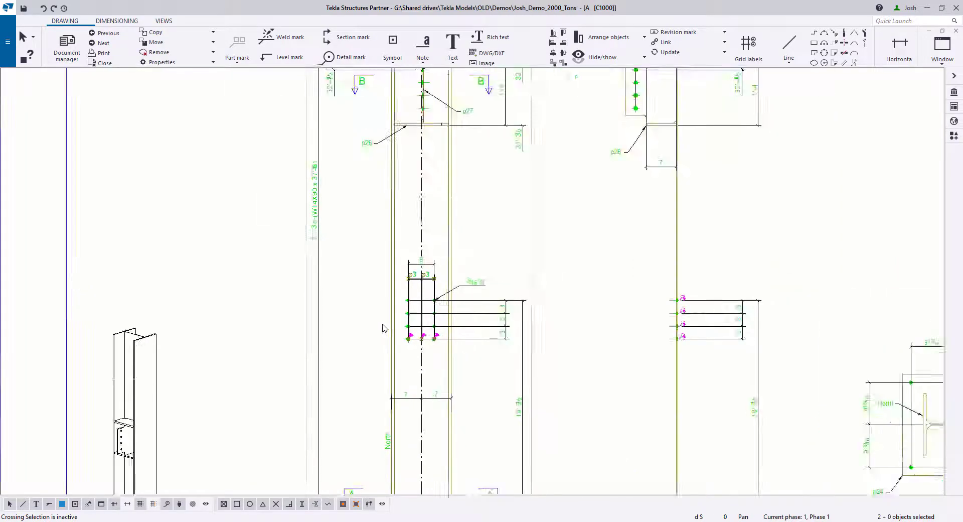
{"action": "scroll", "coordinate": [692, 372], "scroll_direction": "up", "scroll_amount": 3}
{"action": "left_click", "coordinate": [690, 353]}
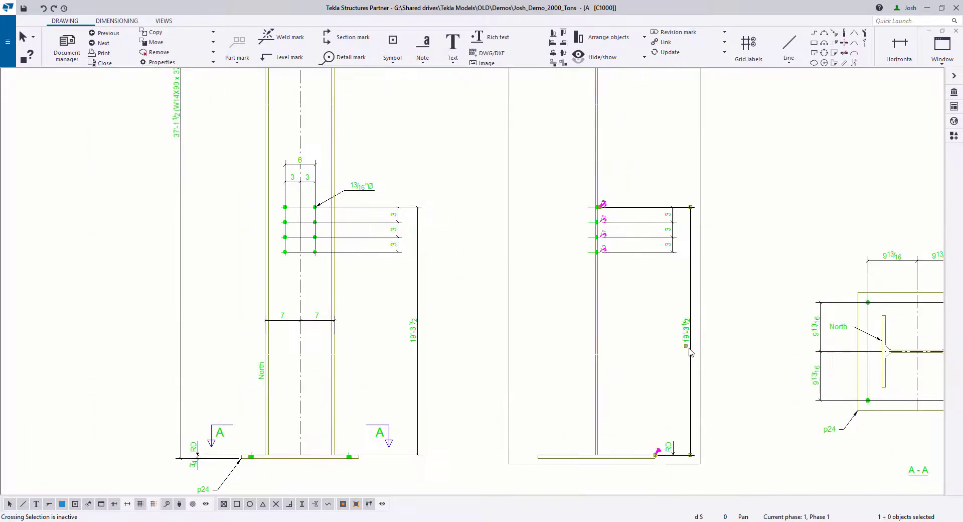
Examine the upper connection's hole offset, stabilizer elevation and slot elevation dimensions, including the hole offset in section B-B
{"action": "scroll", "coordinate": [678, 315], "scroll_direction": "down", "scroll_amount": 5}
{"action": "scroll", "coordinate": [647, 215], "scroll_direction": "up", "scroll_amount": 5}
{"action": "left_click", "coordinate": [650, 211], "text": "ctrl"}
{"action": "left_click", "coordinate": [575, 142]}
{"action": "scroll", "coordinate": [421, 203], "scroll_direction": "up", "scroll_amount": 3}
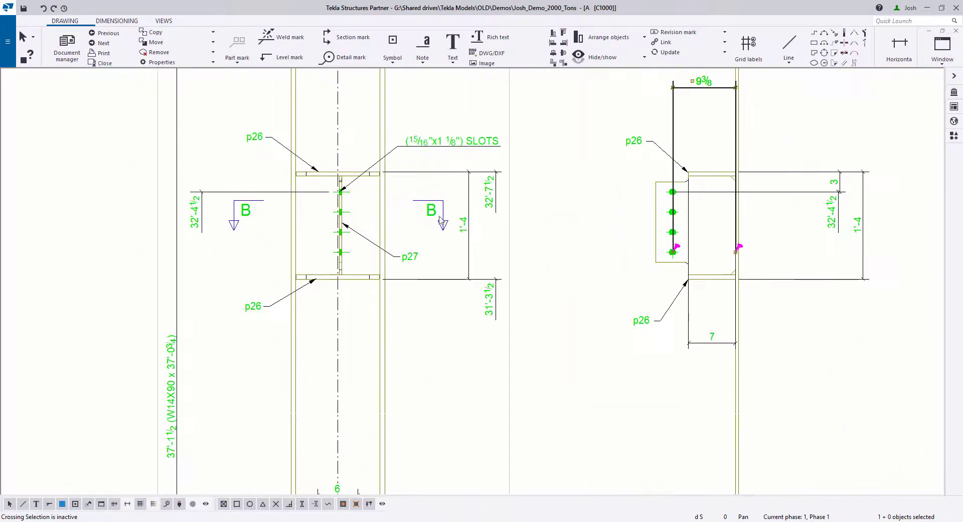
{"action": "left_click", "coordinate": [491, 204]}
{"action": "left_click", "coordinate": [491, 292], "text": "ctrl"}
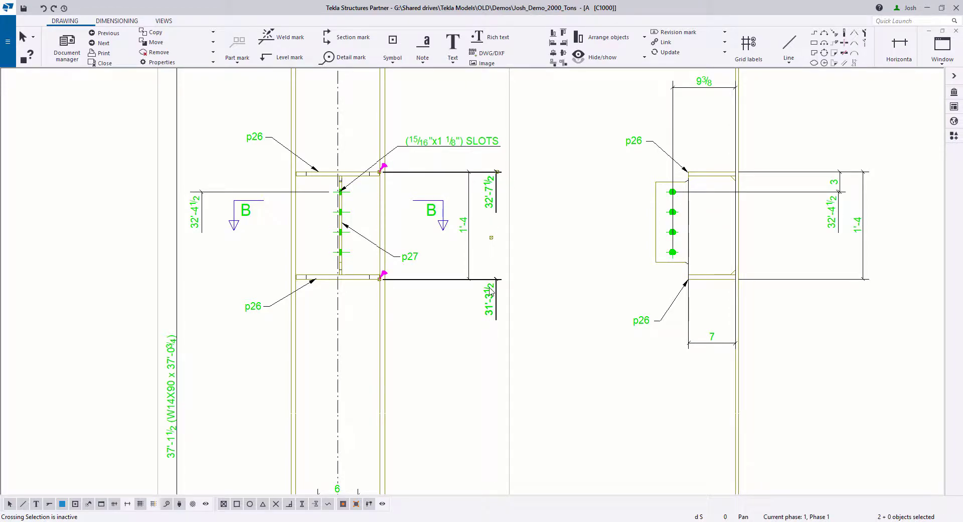
{"action": "left_click", "coordinate": [198, 216]}
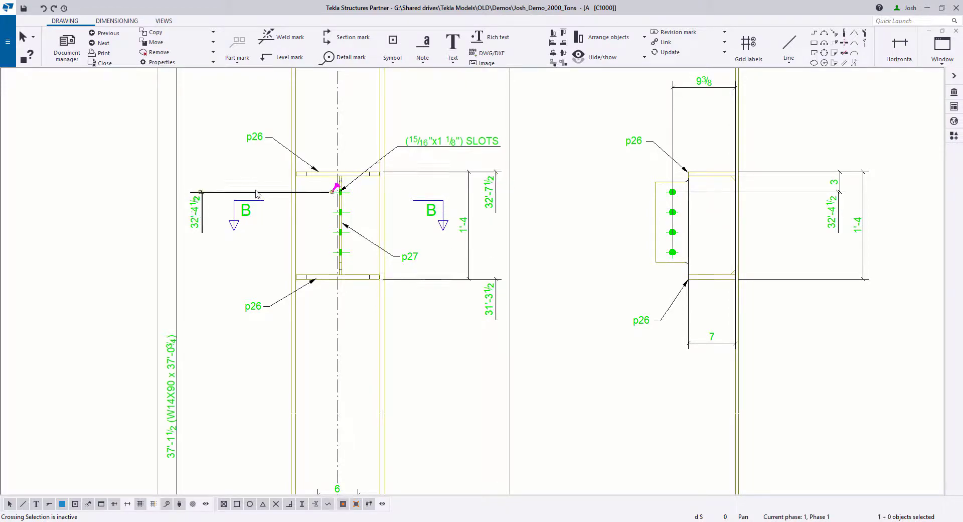
{"action": "scroll", "coordinate": [315, 202], "scroll_direction": "down", "scroll_amount": 5}
{"action": "scroll", "coordinate": [744, 421], "scroll_direction": "up", "scroll_amount": 5}
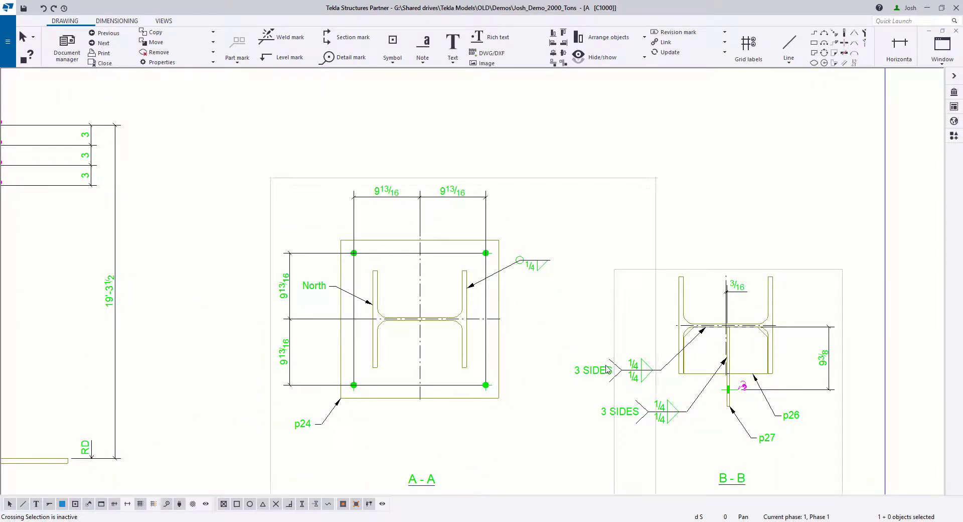
{"action": "left_click", "coordinate": [815, 387]}
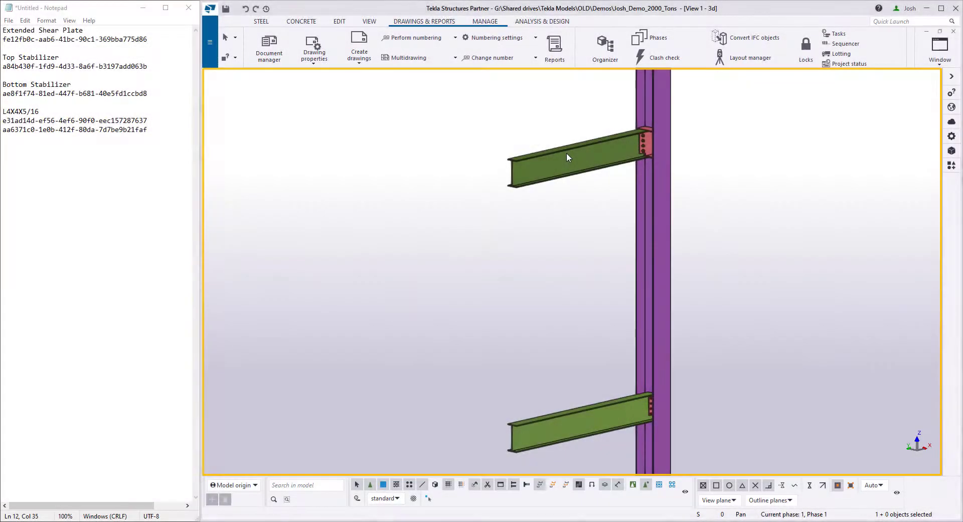
Set the end shear reaction Vy (major) of both beams to 30.00 in their user-defined attributes, applying only that field
{"action": "right_click", "coordinate": [567, 155]}
{"action": "left_click", "coordinate": [594, 185]}
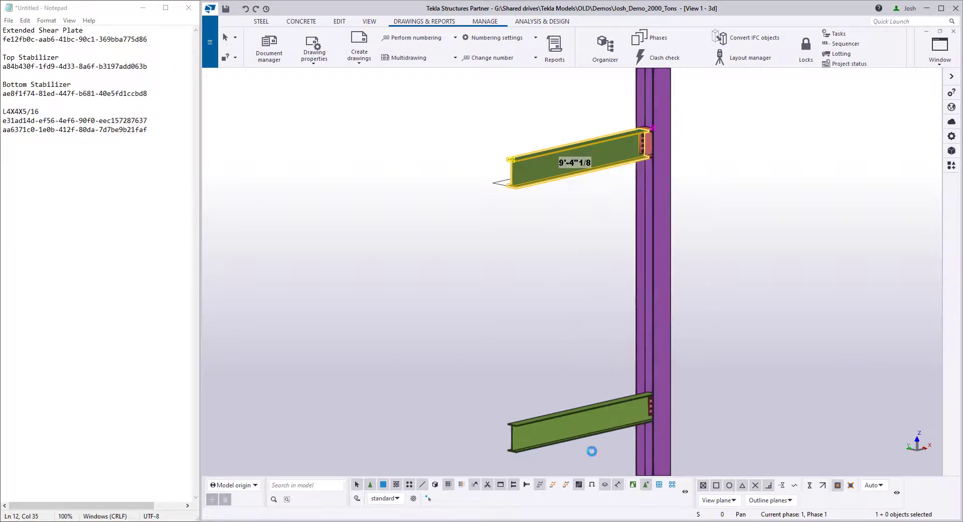
{"action": "left_click_drag", "start_coordinate": [589, 450], "coordinate": [564, 126]}
{"action": "left_click", "coordinate": [815, 134]}
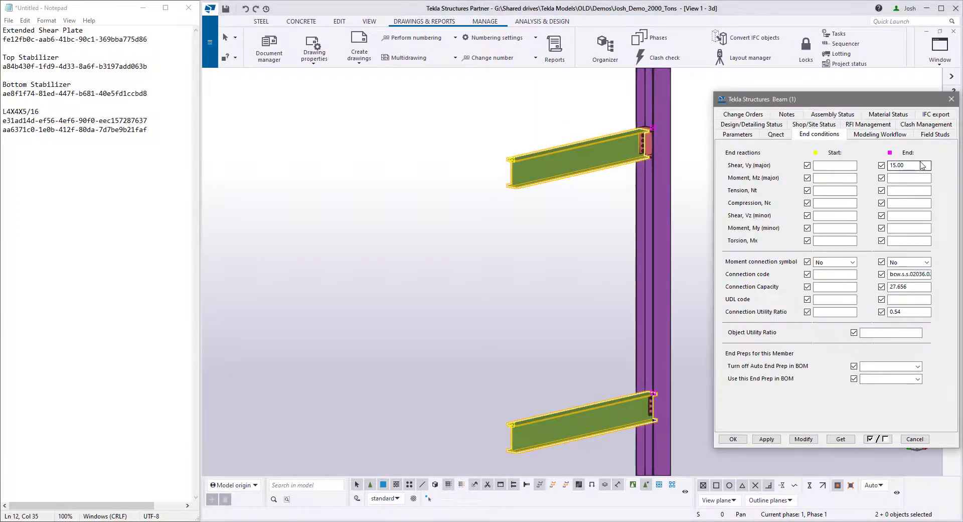
{"action": "left_click_drag", "start_coordinate": [907, 165], "coordinate": [872, 164]}
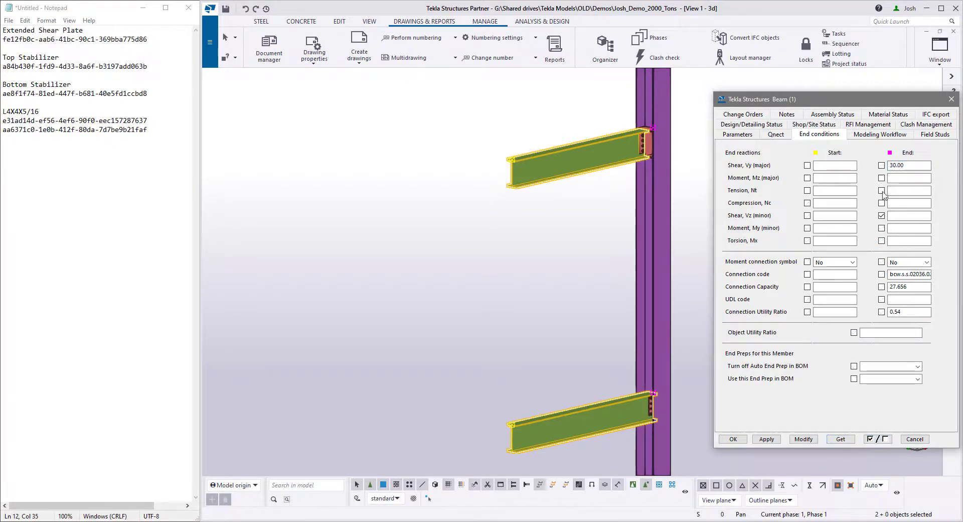
{"action": "left_click", "coordinate": [878, 439]}
{"action": "left_click", "coordinate": [953, 100]}
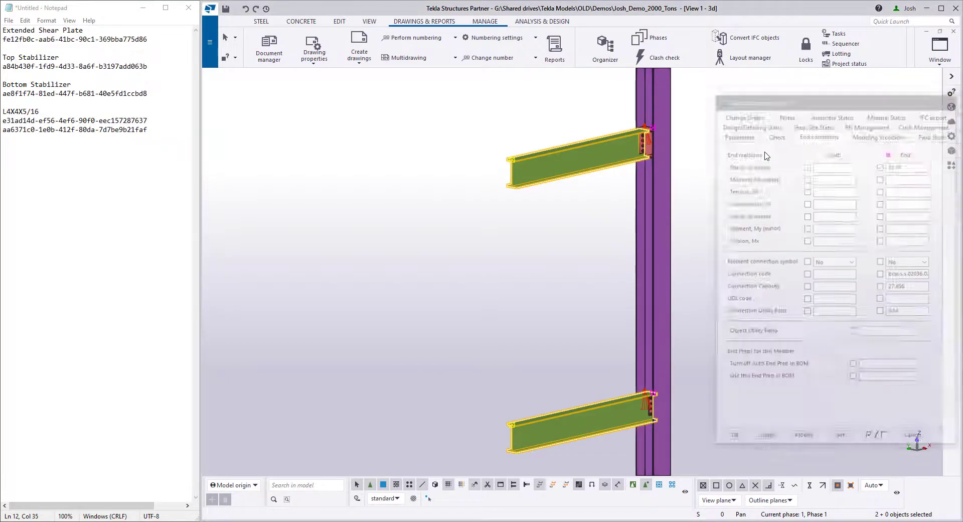
Select the Qnect connections at the upper and lower beams and submit all selected components to QuickQnect for engineering
{"action": "scroll", "coordinate": [647, 132], "scroll_direction": "up", "scroll_amount": 5}
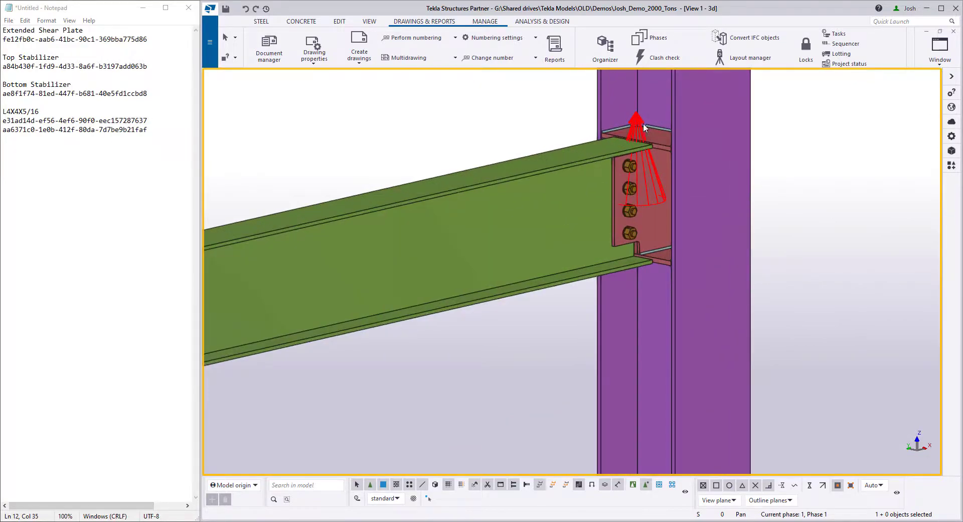
{"action": "scroll", "coordinate": [645, 131], "scroll_direction": "down", "scroll_amount": 5}
{"action": "scroll", "coordinate": [639, 442], "scroll_direction": "up", "scroll_amount": 5}
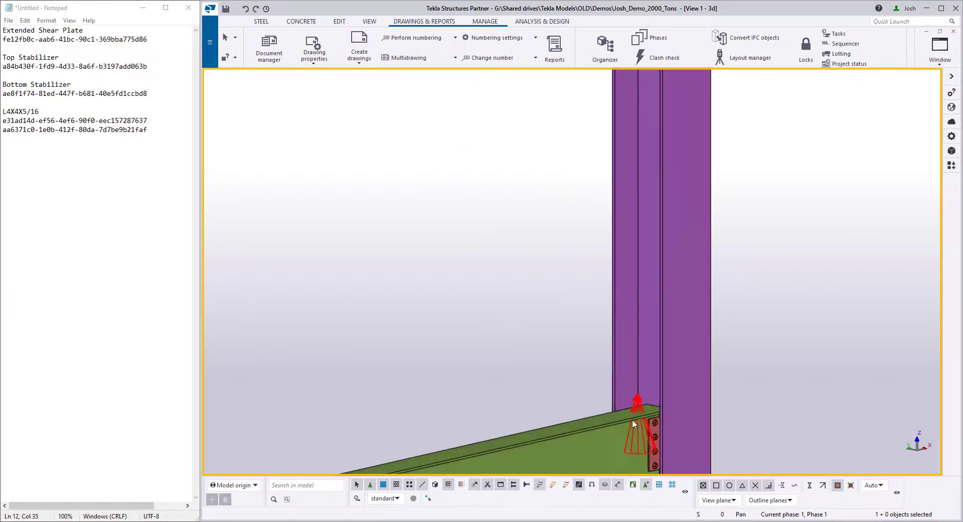
{"action": "scroll", "coordinate": [637, 426], "scroll_direction": "down", "scroll_amount": 5}
{"action": "scroll", "coordinate": [617, 210], "scroll_direction": "up", "scroll_amount": 5}
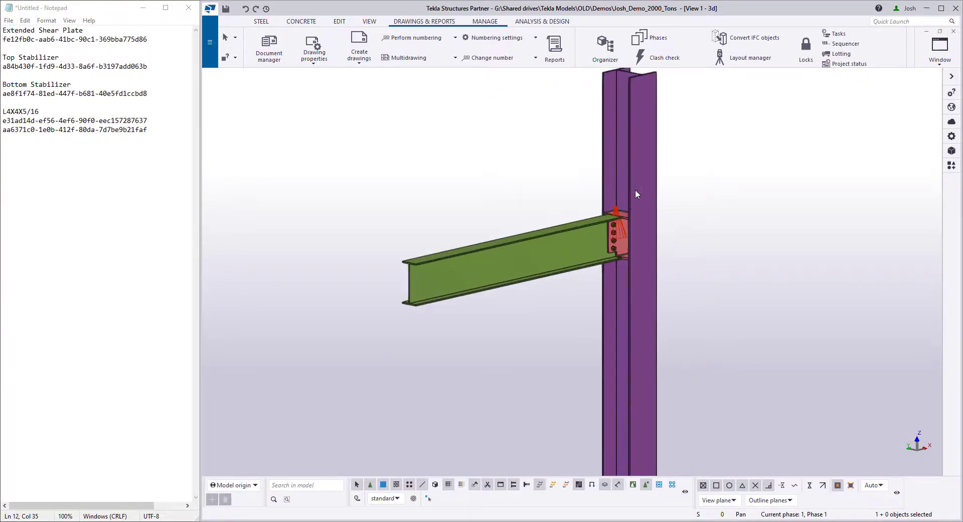
{"action": "left_click", "coordinate": [617, 210]}
{"action": "left_click", "coordinate": [261, 21]}
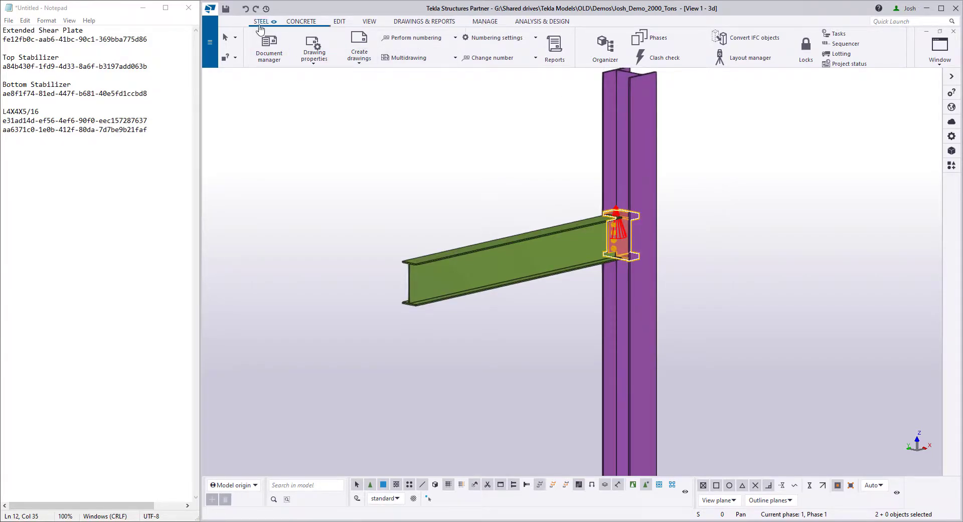
{"action": "left_click", "coordinate": [576, 44]}
{"action": "left_click", "coordinate": [561, 79]}
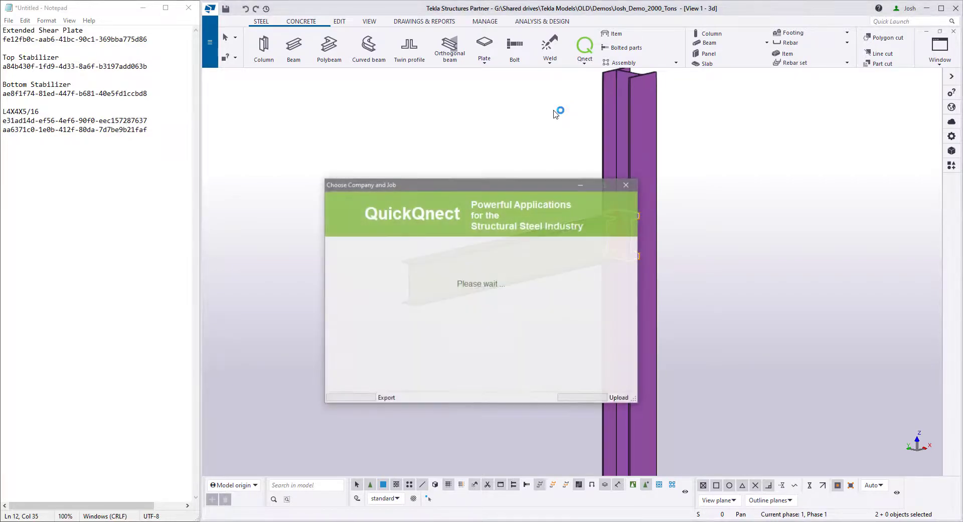
{"action": "left_click", "coordinate": [451, 375]}
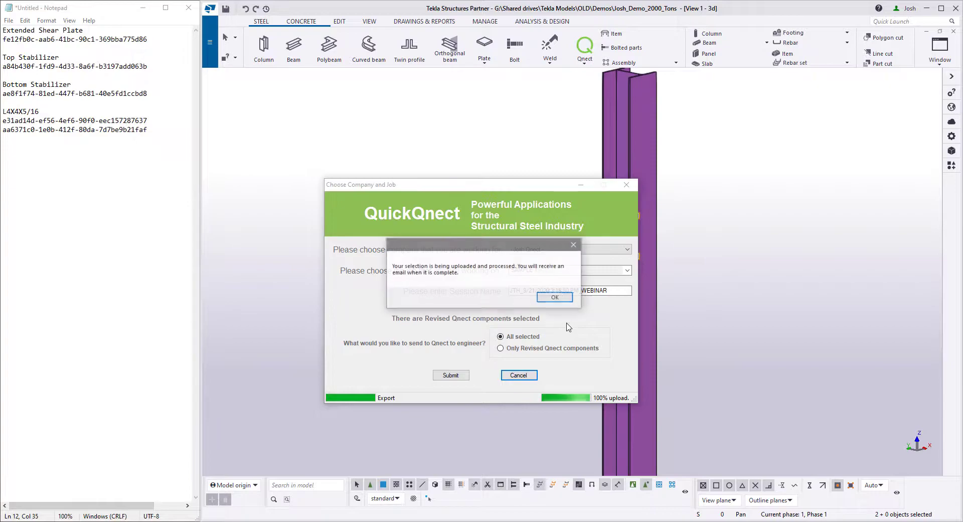
{"action": "left_click", "coordinate": [556, 297]}
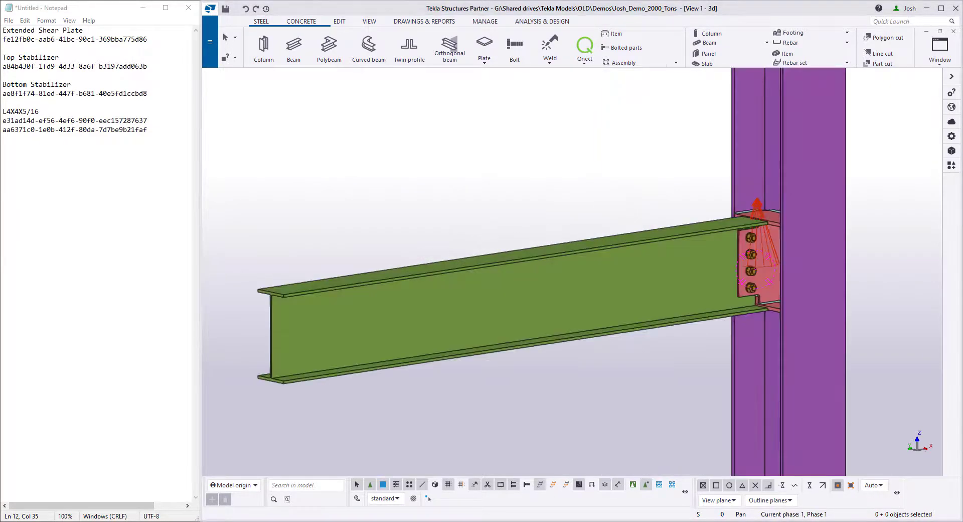
Import the processed WEBINAR session for job SAMPLE 1 from QuickQnect into the model and dismiss the notification
{"action": "left_click", "coordinate": [584, 50]}
{"action": "left_click", "coordinate": [551, 106]}
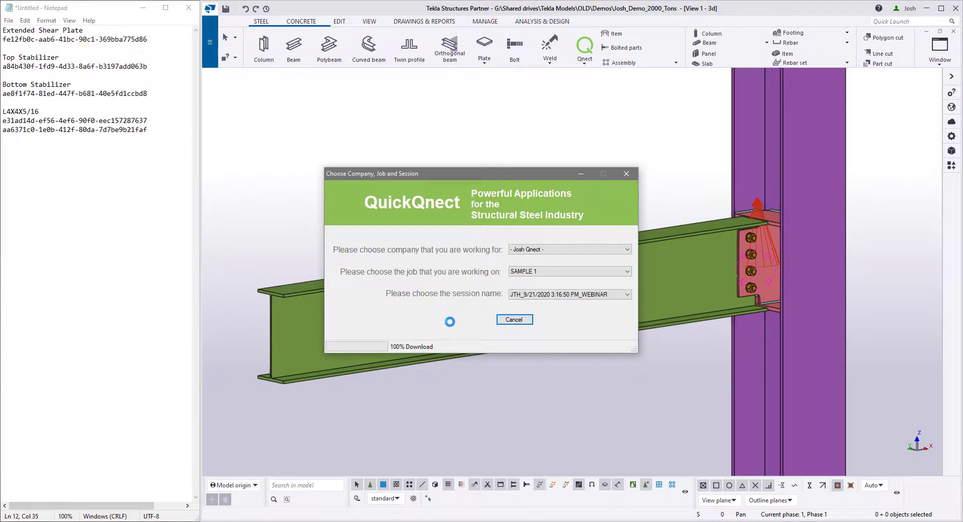
{"action": "left_click", "coordinate": [494, 295]}
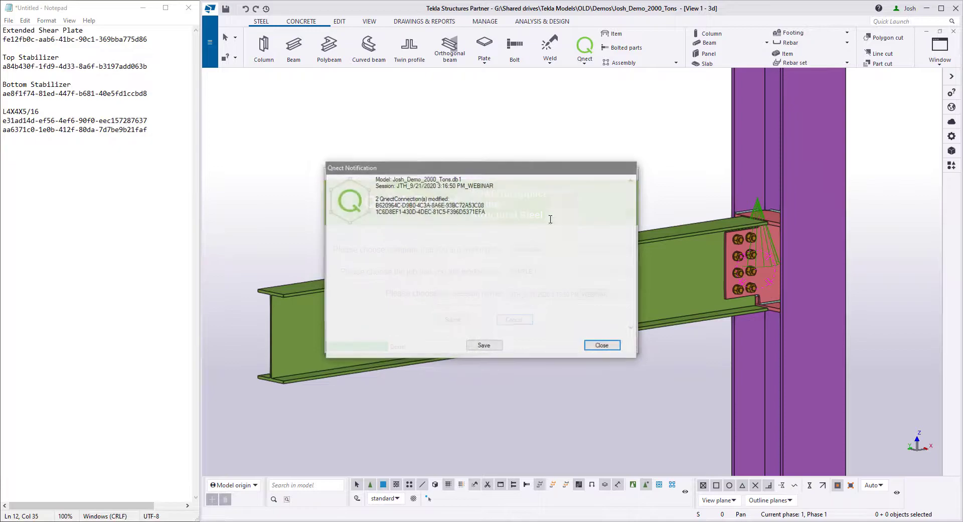
{"action": "left_click", "coordinate": [598, 350]}
Inquire the upper connection's shear plate and compare its GUID with the one noted under Extended Shear Plate
{"action": "right_click", "coordinate": [571, 203]}
{"action": "left_click", "coordinate": [586, 261]}
{"action": "right_click", "coordinate": [772, 243]}
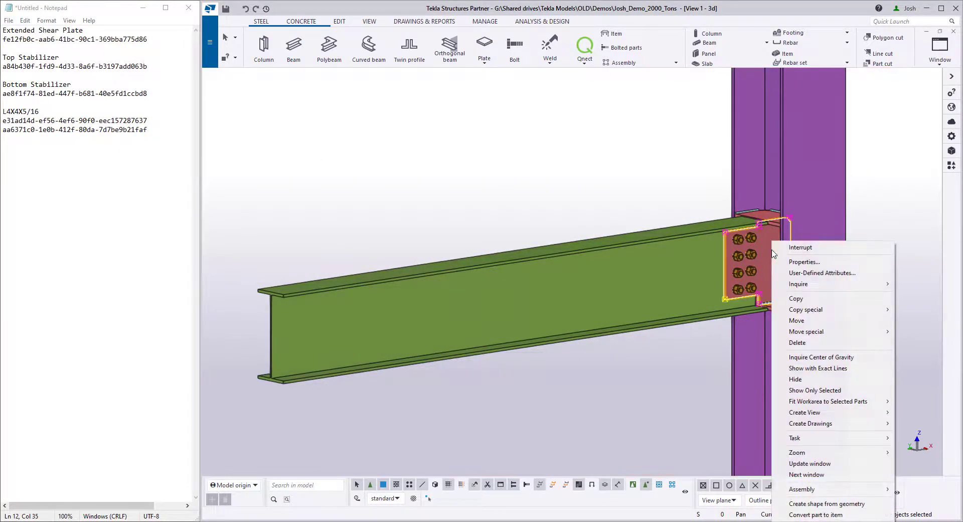
{"action": "mouse_move", "coordinate": [798, 284]}
{"action": "left_click", "coordinate": [692, 282]}
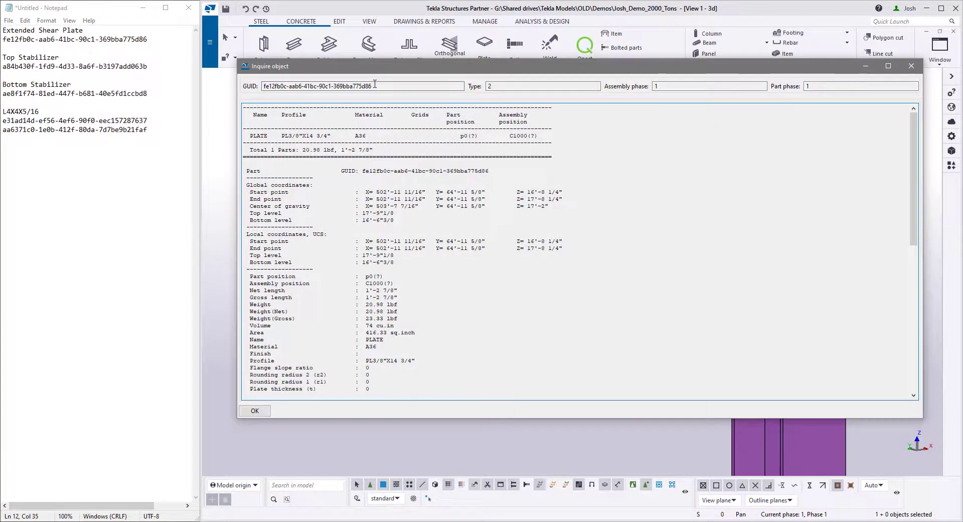
{"action": "left_click_drag", "start_coordinate": [375, 85], "coordinate": [251, 90]}
{"action": "left_click_drag", "start_coordinate": [150, 39], "coordinate": [2, 40]}
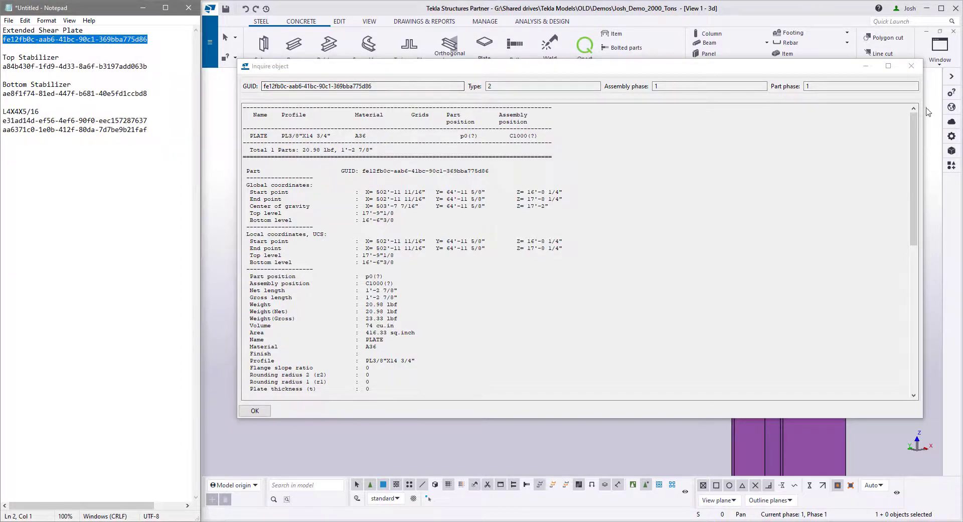
Inquire the upper connection's top stabilizer plate and check its GUID against the noted Top Stabilizer GUID
{"action": "left_click", "coordinate": [761, 213]}
{"action": "right_click", "coordinate": [761, 214]}
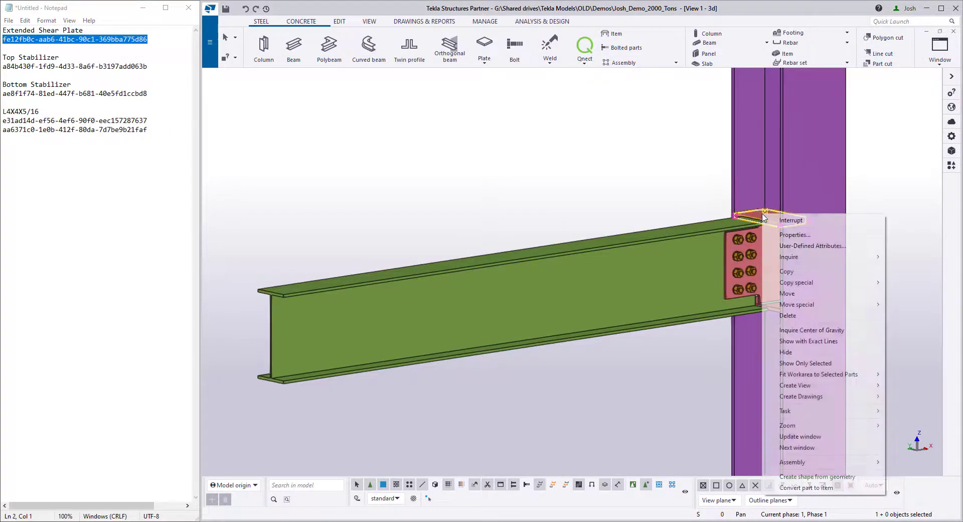
{"action": "mouse_move", "coordinate": [783, 257]}
{"action": "left_click", "coordinate": [751, 257]}
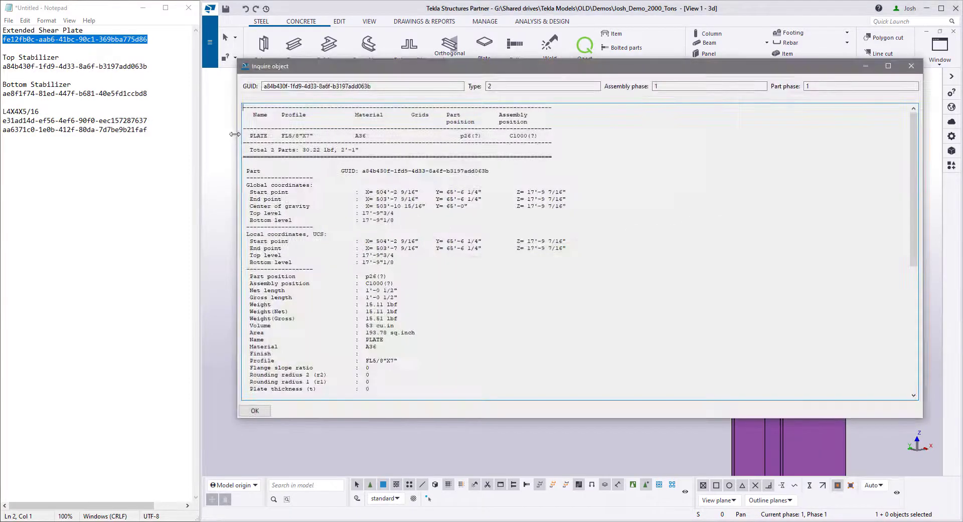
{"action": "left_click_drag", "start_coordinate": [384, 86], "coordinate": [272, 96]}
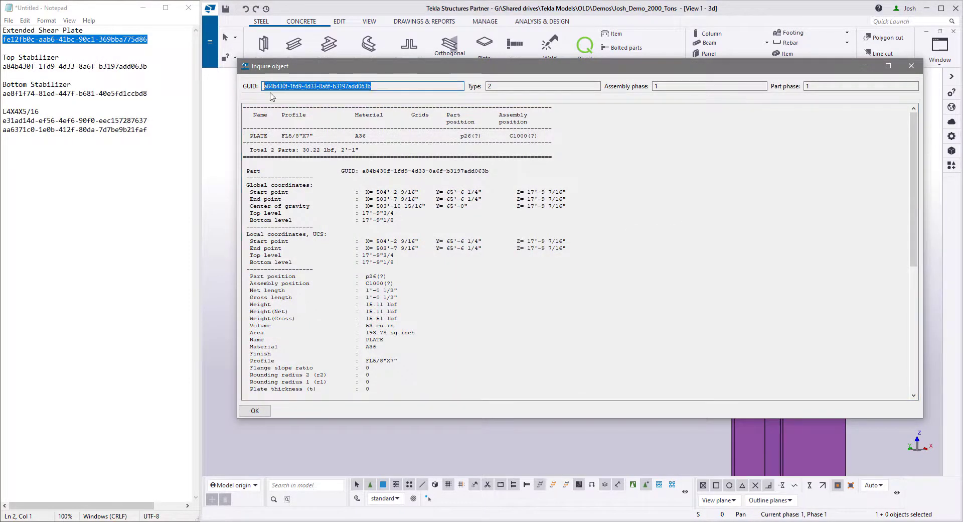
{"action": "left_click", "coordinate": [912, 66]}
Open the properties of the lower connection's angle and compare its profile with the noted L4X4X5/16
{"action": "scroll", "coordinate": [551, 191], "scroll_direction": "down", "scroll_amount": 5}
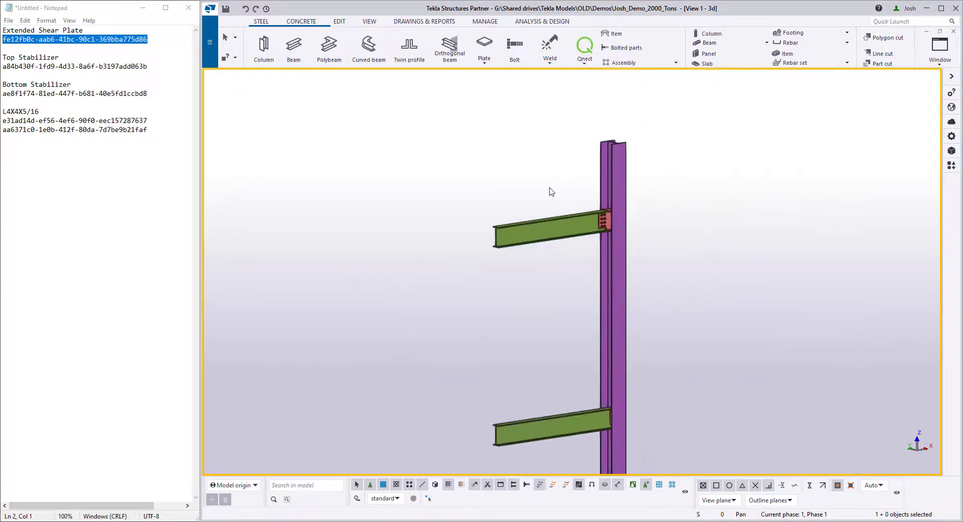
{"action": "scroll", "coordinate": [608, 443], "scroll_direction": "up", "scroll_amount": 10}
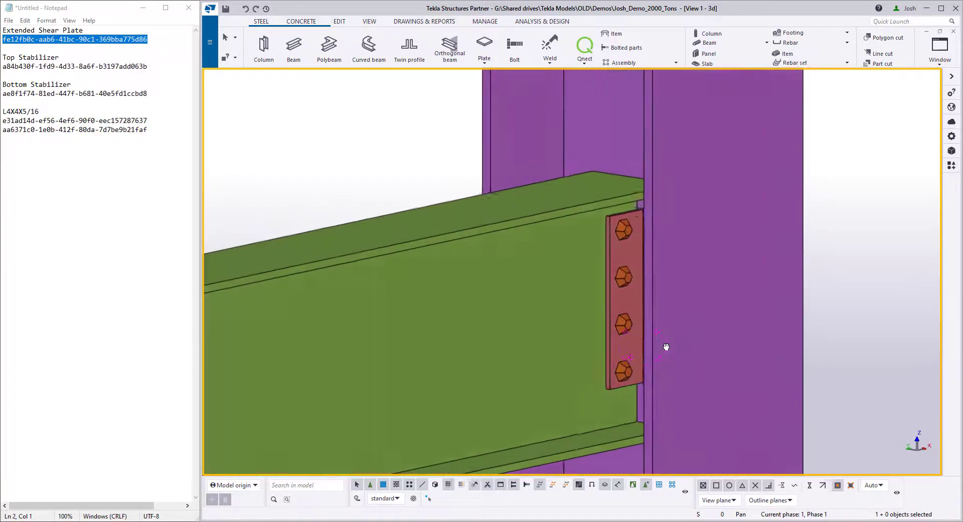
{"action": "middle_click_drag", "start_coordinate": [664, 347], "coordinate": [691, 343], "text": "ctrl"}
{"action": "left_click_drag", "start_coordinate": [37, 112], "coordinate": [2, 111]}
{"action": "left_click", "coordinate": [51, 155]}
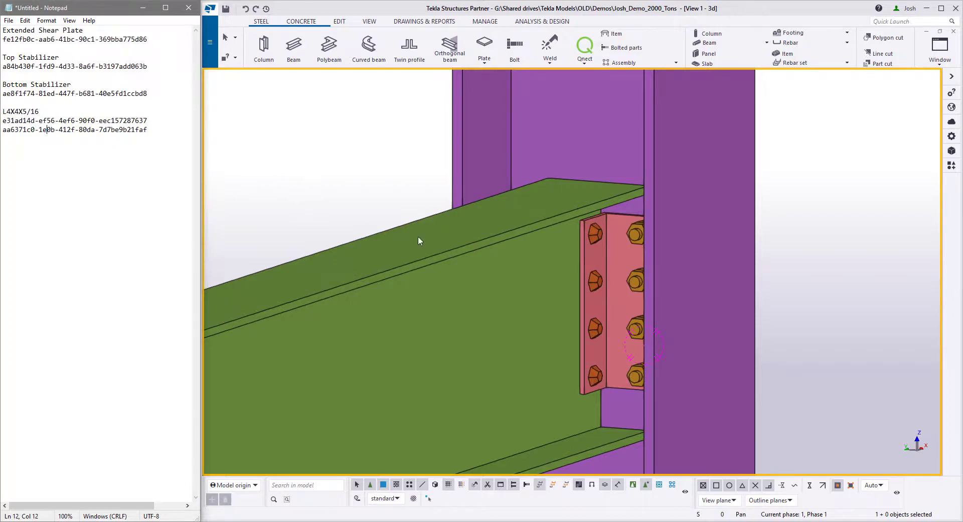
{"action": "double_click", "coordinate": [623, 298]}
{"action": "triple_click", "coordinate": [862, 142]}
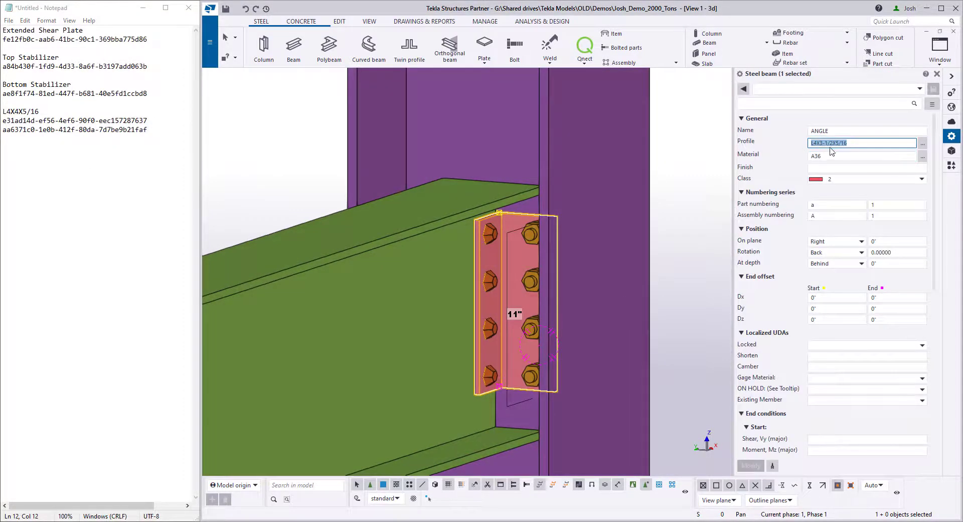
Inquire the lower connection's angle, compare its GUID with the first noted L4X4X5/16 GUID, and clear the selection
{"action": "right_click", "coordinate": [511, 261]}
{"action": "mouse_move", "coordinate": [556, 285]}
{"action": "left_click", "coordinate": [647, 285]}
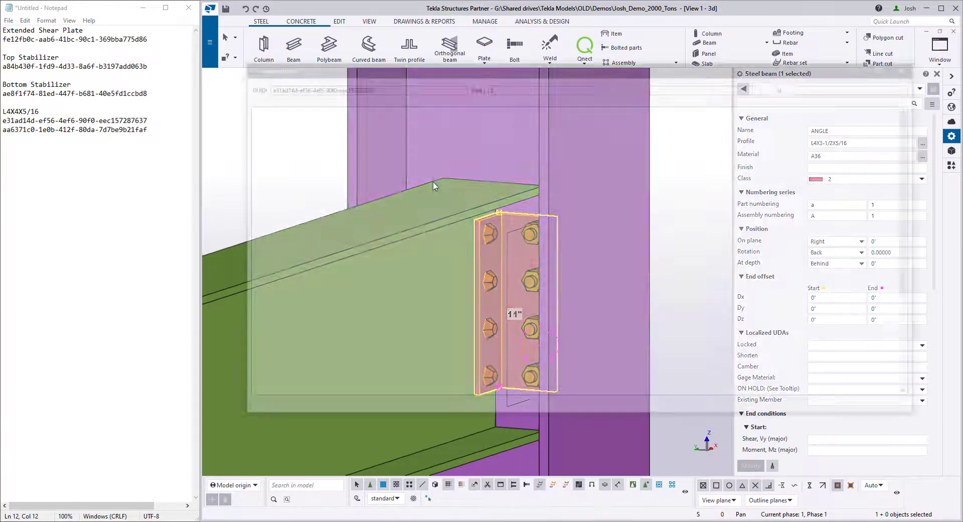
{"action": "left_click_drag", "start_coordinate": [377, 85], "coordinate": [265, 87]}
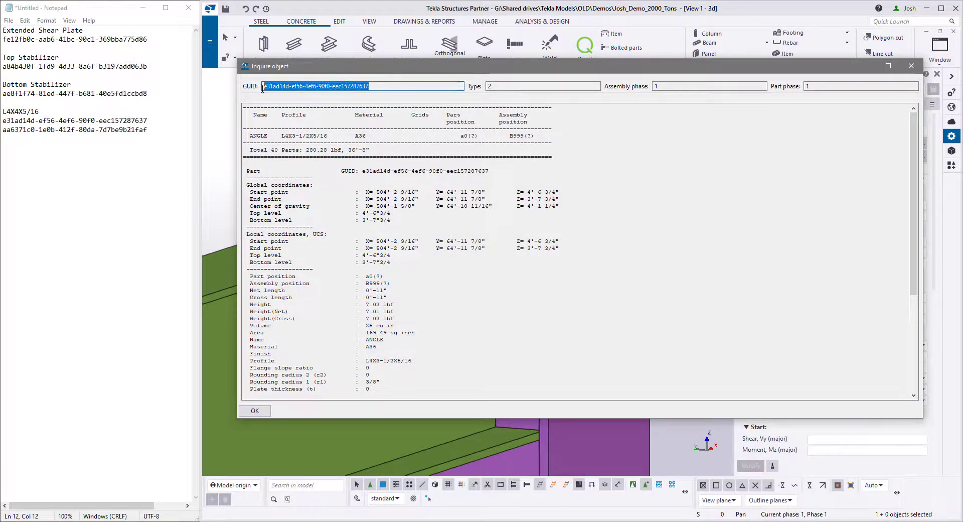
{"action": "left_click_drag", "start_coordinate": [148, 120], "coordinate": [2, 121]}
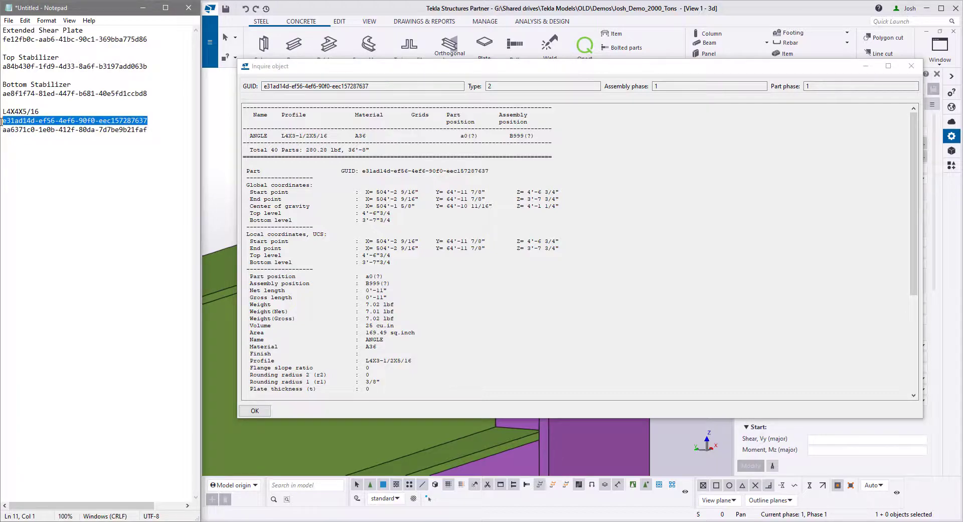
{"action": "left_click", "coordinate": [912, 66]}
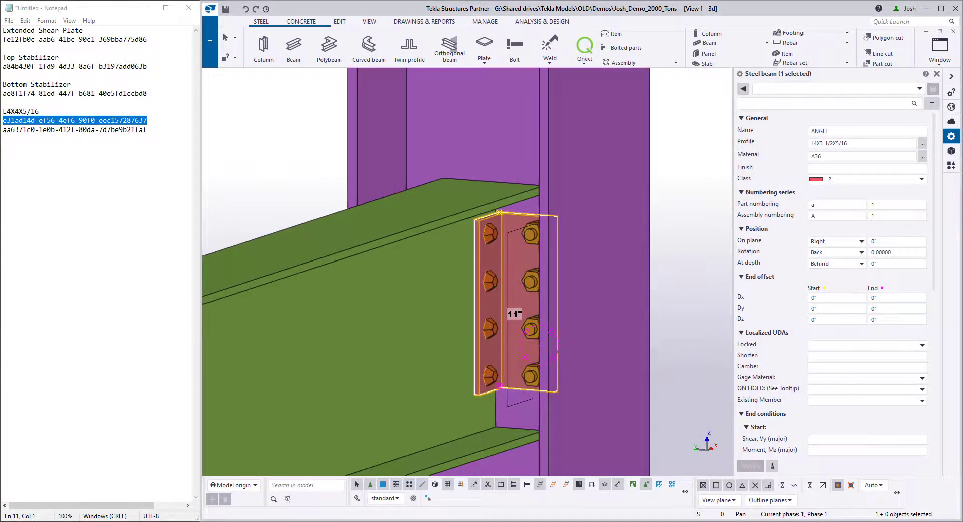
{"action": "key", "text": "Escape"}
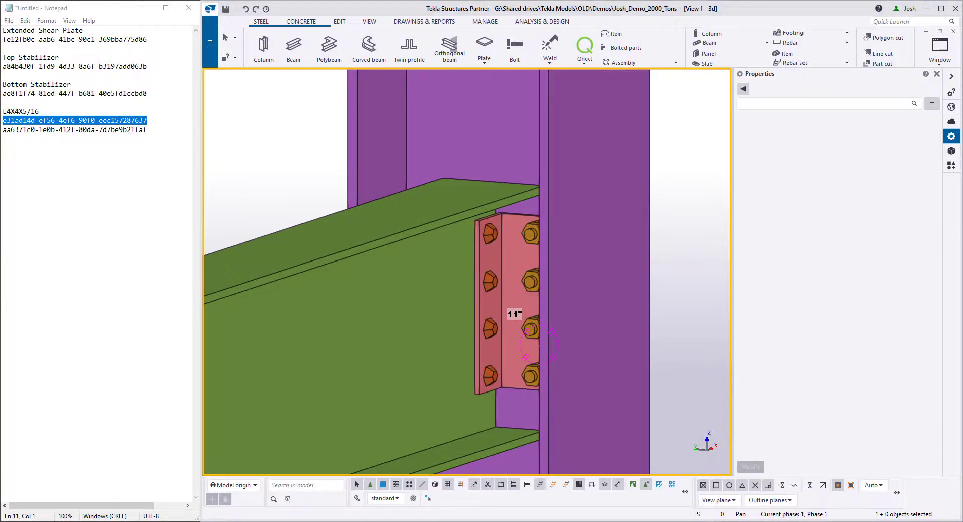
Open the C1000 column drawing and perform the numbering it requires
{"action": "key", "text": "ctrl+b"}
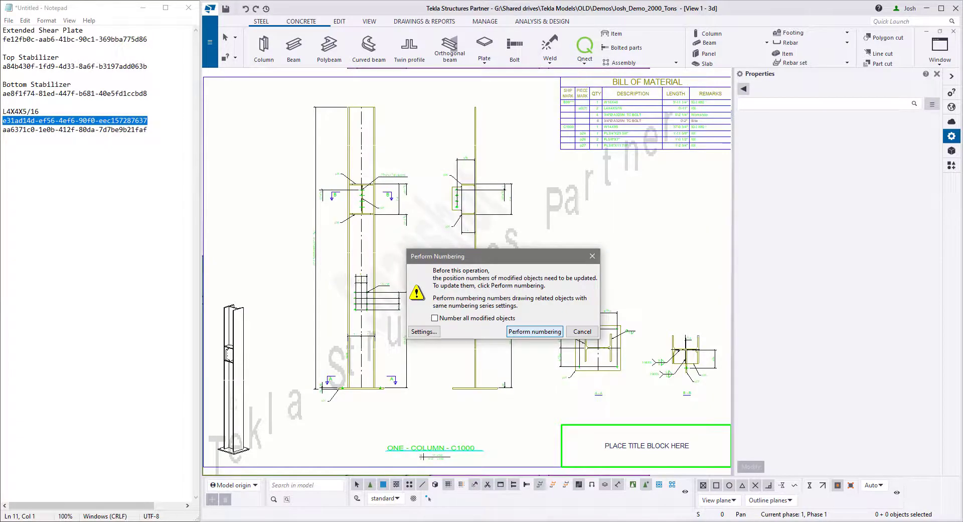
{"action": "key", "text": "Return"}
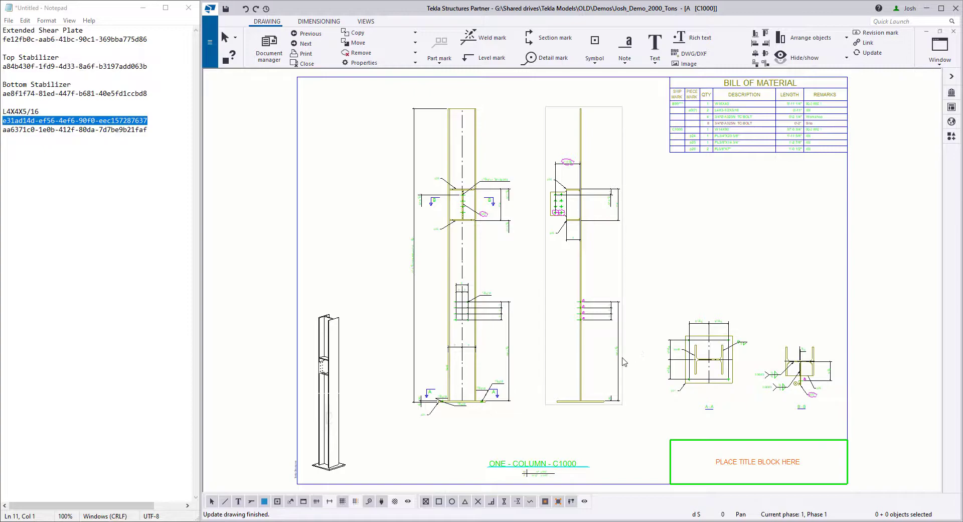
Delete the extra 15/16"Ø hole marks around the base plate in the column's front elevation
{"action": "scroll", "coordinate": [476, 365], "scroll_direction": "up", "scroll_amount": 5}
{"action": "left_click", "coordinate": [478, 359]}
{"action": "key", "text": "Delete"}
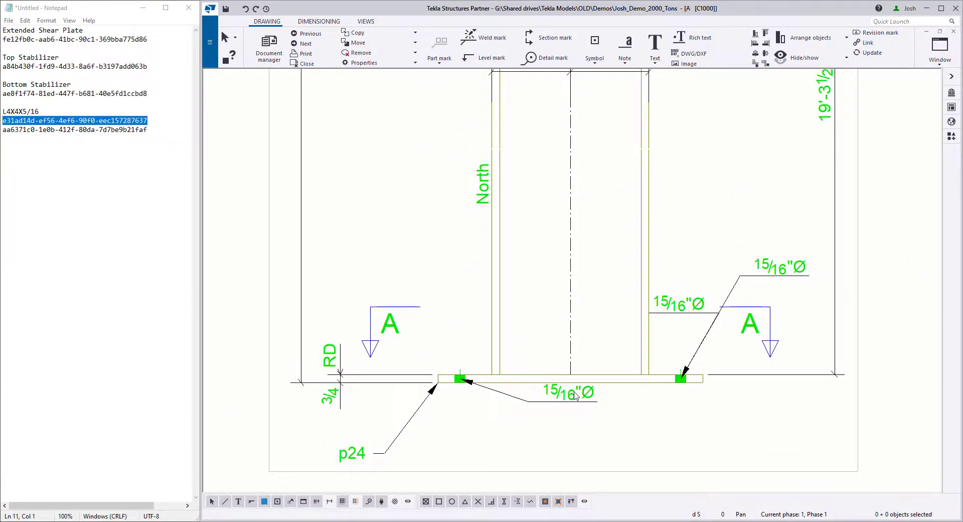
{"action": "left_click", "coordinate": [577, 394]}
{"action": "key", "text": "Delete"}
{"action": "left_click", "coordinate": [677, 312]}
{"action": "key", "text": "Delete"}
{"action": "left_click", "coordinate": [752, 275]}
{"action": "key", "text": "Delete"}
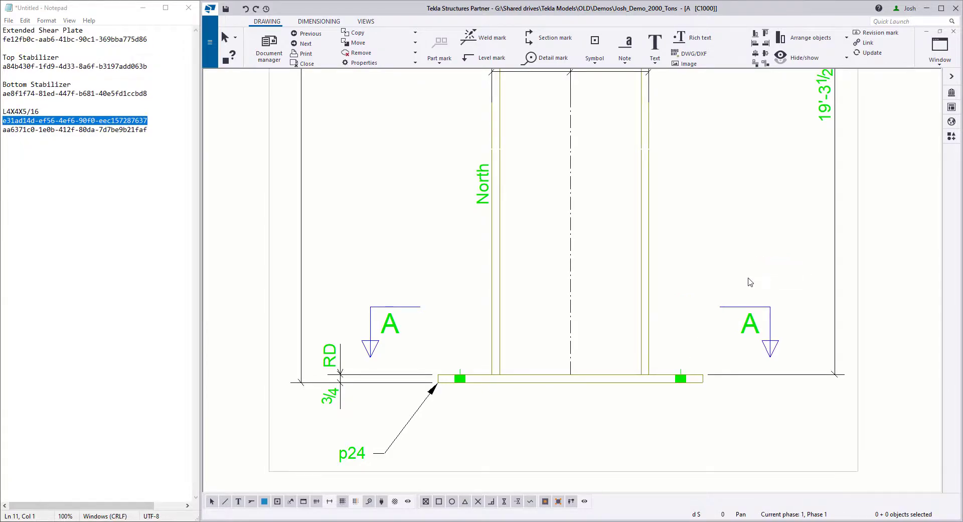
Examine the clouded slots, p25 part mark and hole offset dimension at the upper connection in both column elevations
{"action": "scroll", "coordinate": [394, 380], "scroll_direction": "down", "scroll_amount": 5}
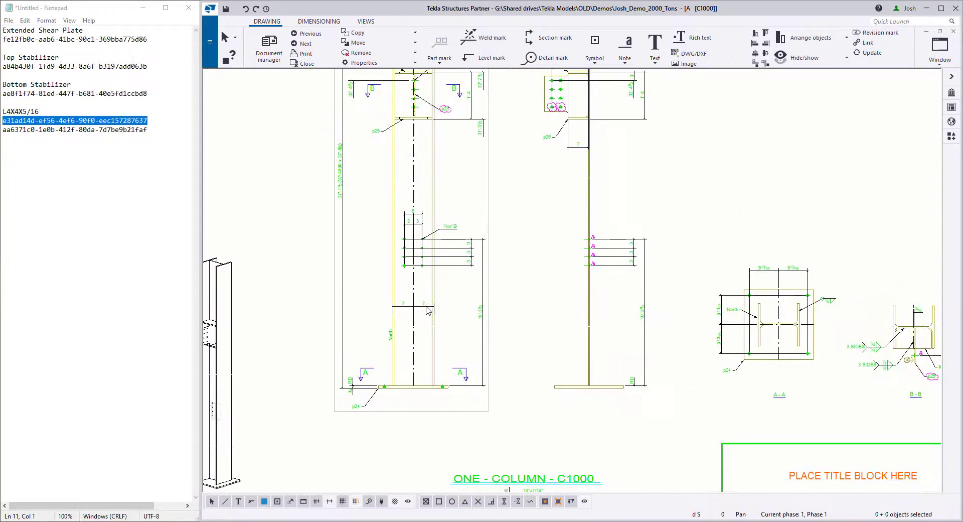
{"action": "scroll", "coordinate": [471, 124], "scroll_direction": "up", "scroll_amount": 5}
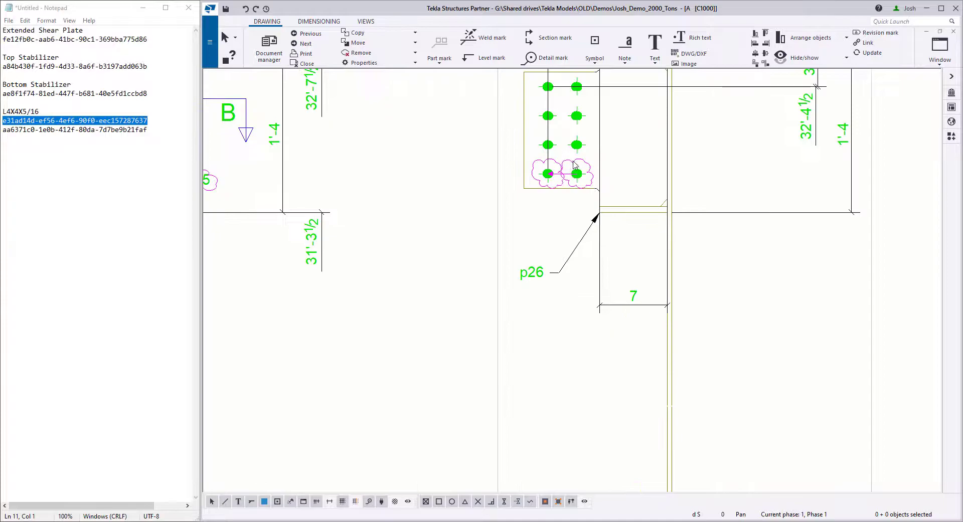
{"action": "scroll", "coordinate": [574, 164], "scroll_direction": "up", "scroll_amount": 1}
{"action": "left_click", "coordinate": [555, 183]}
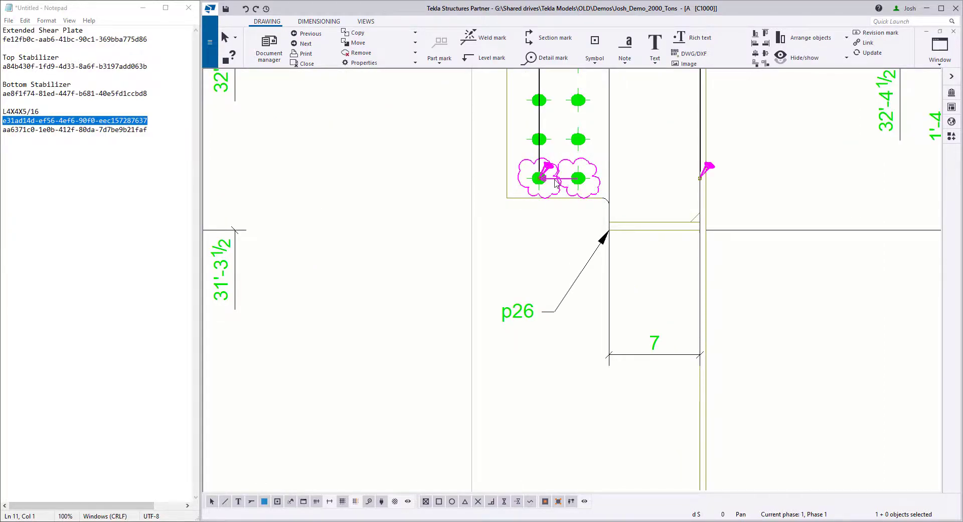
{"action": "scroll", "coordinate": [537, 173], "scroll_direction": "down", "scroll_amount": 3}
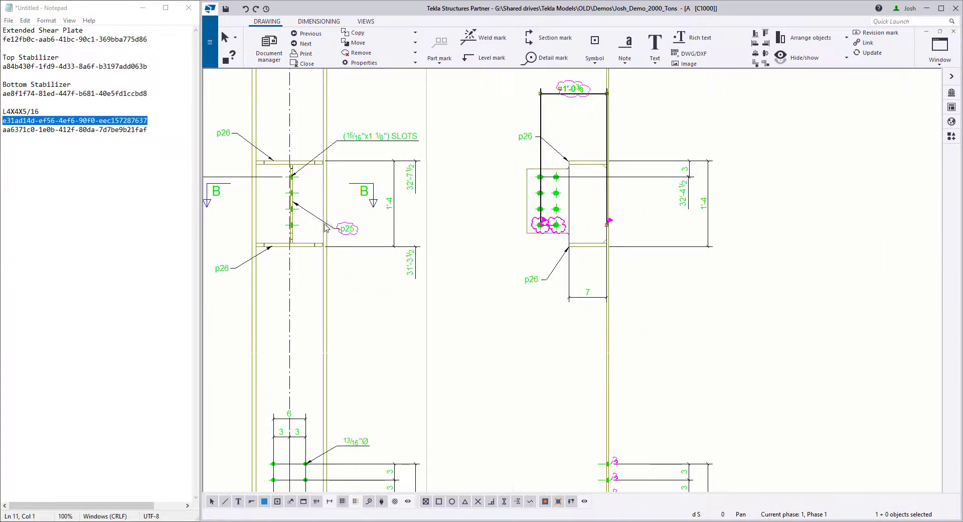
{"action": "scroll", "coordinate": [361, 246], "scroll_direction": "up", "scroll_amount": 3}
{"action": "scroll", "coordinate": [391, 215], "scroll_direction": "down", "scroll_amount": 3}
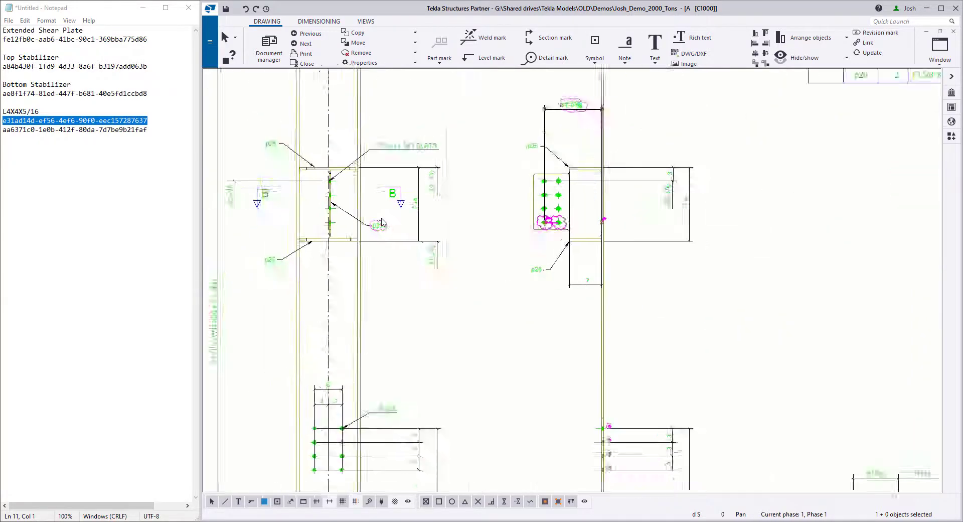
{"action": "scroll", "coordinate": [489, 145], "scroll_direction": "up", "scroll_amount": 3}
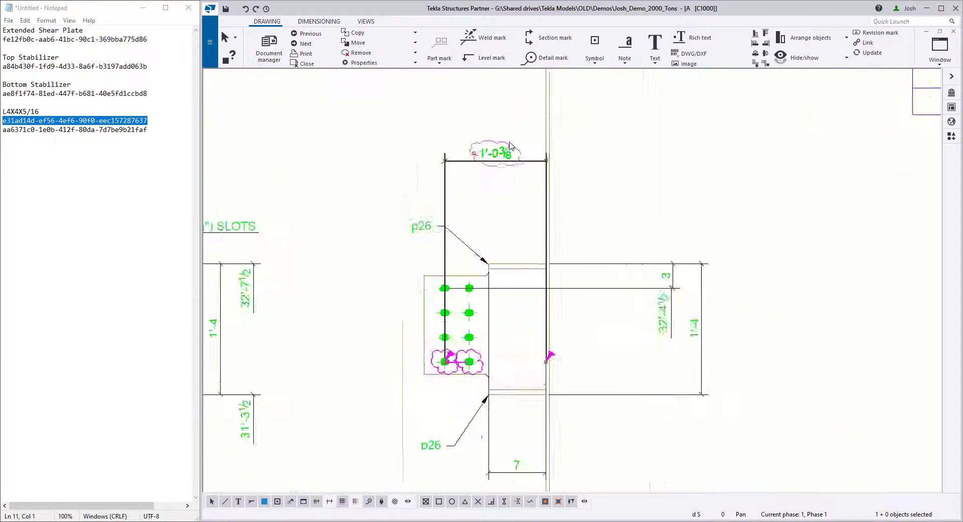
{"action": "scroll", "coordinate": [470, 143], "scroll_direction": "down", "scroll_amount": 3}
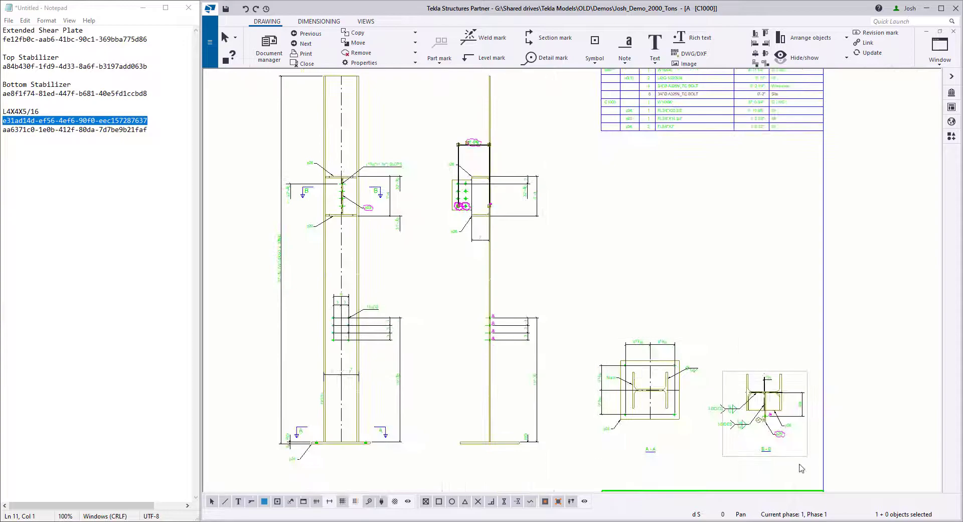
Extend section B-B's lower boundary past the second slot and turn off the shear plate's connecting side mark
{"action": "scroll", "coordinate": [719, 366], "scroll_direction": "up", "scroll_amount": 4}
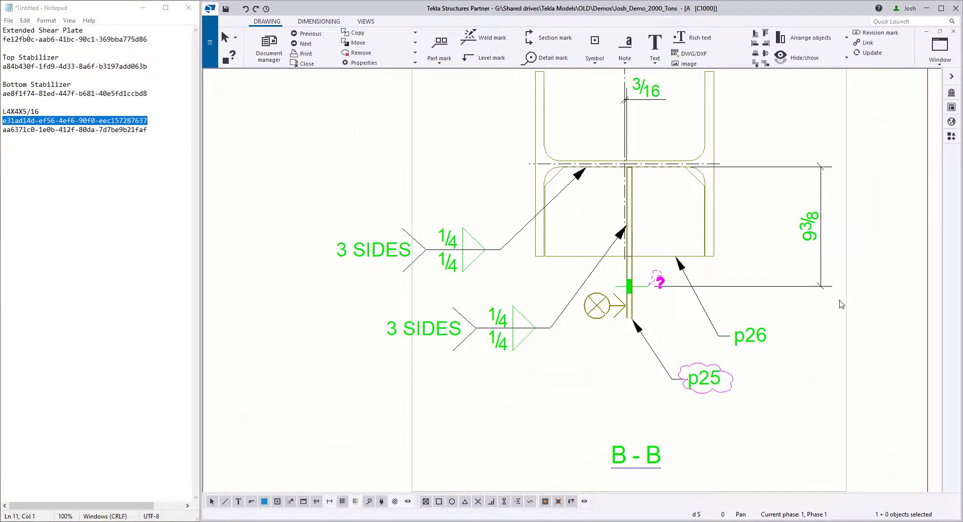
{"action": "left_click", "coordinate": [621, 312]}
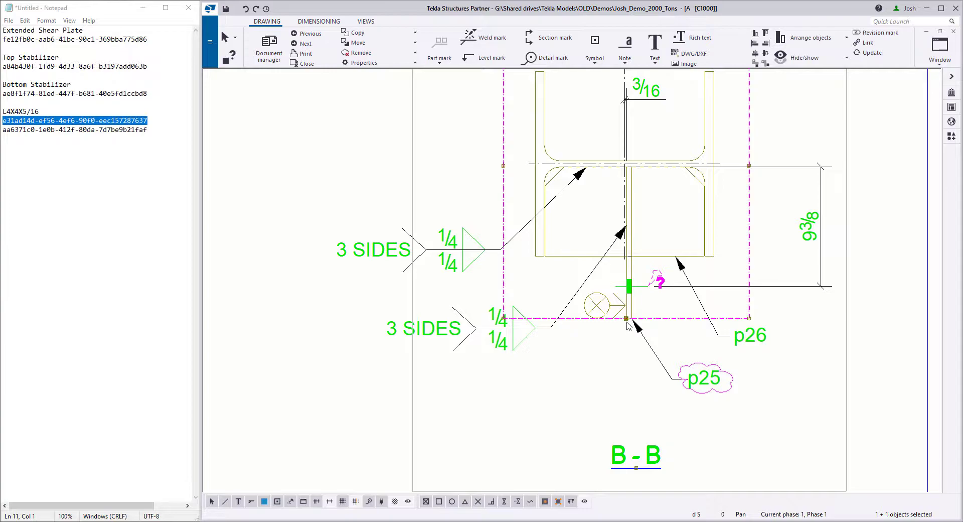
{"action": "double_click", "coordinate": [620, 321]}
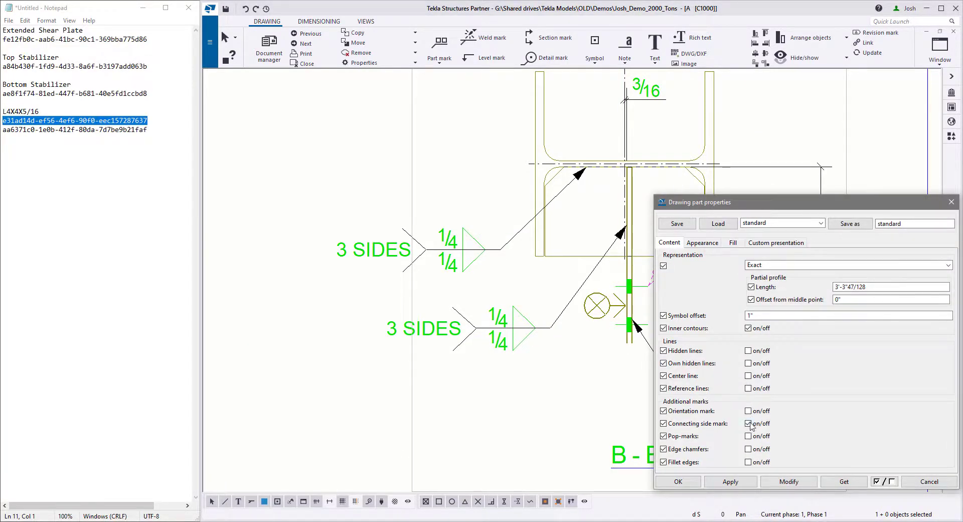
{"action": "left_click", "coordinate": [789, 481]}
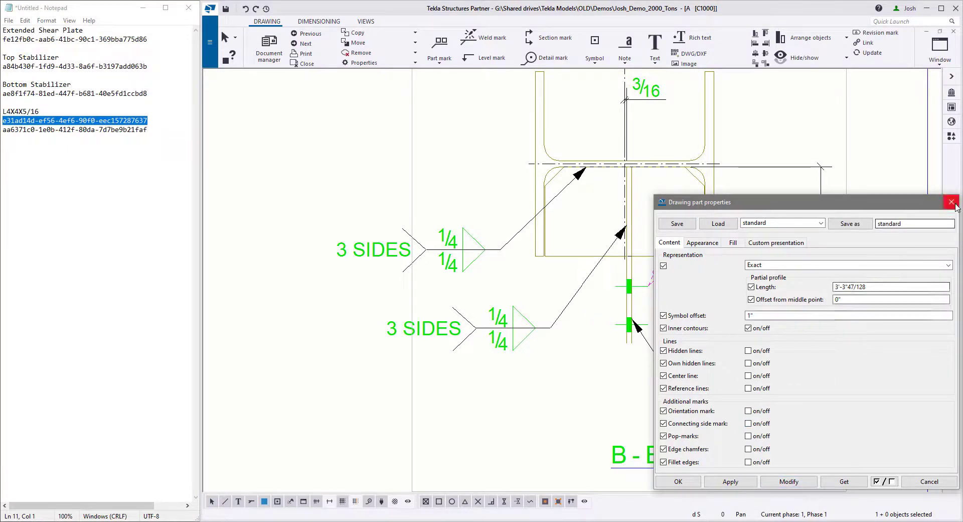
{"action": "left_click", "coordinate": [678, 481]}
Stretch section B-B's lower boundary further down to enclose the full end of plate p25
{"action": "left_click", "coordinate": [593, 345]}
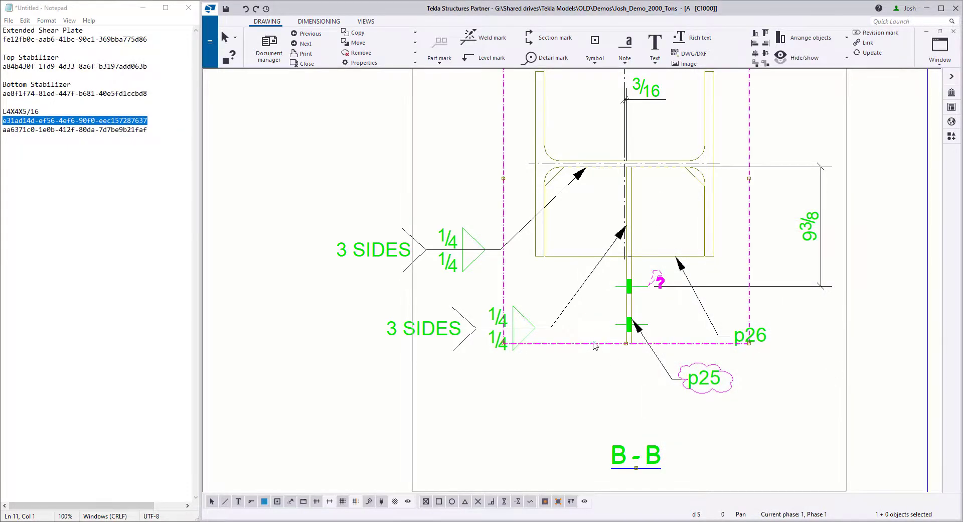
{"action": "left_click_drag", "start_coordinate": [626, 345], "coordinate": [624, 361]}
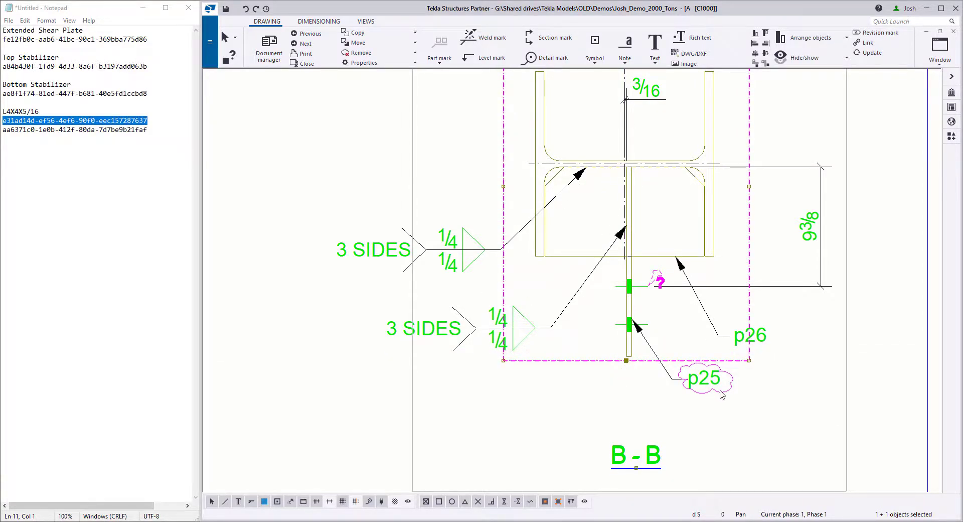
{"action": "left_click", "coordinate": [866, 340]}
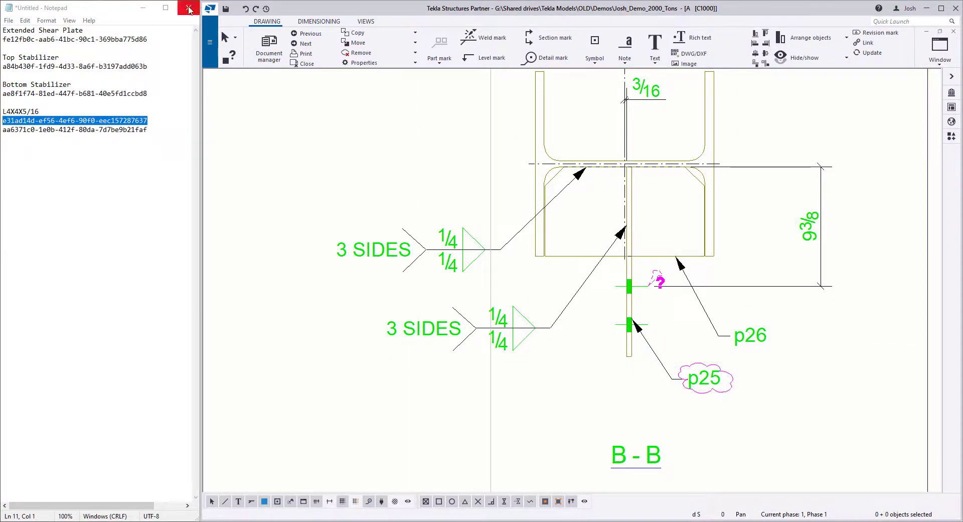
Maximize the drawing window and remove all mark change symbols from the drawing
{"action": "left_click", "coordinate": [941, 8]}
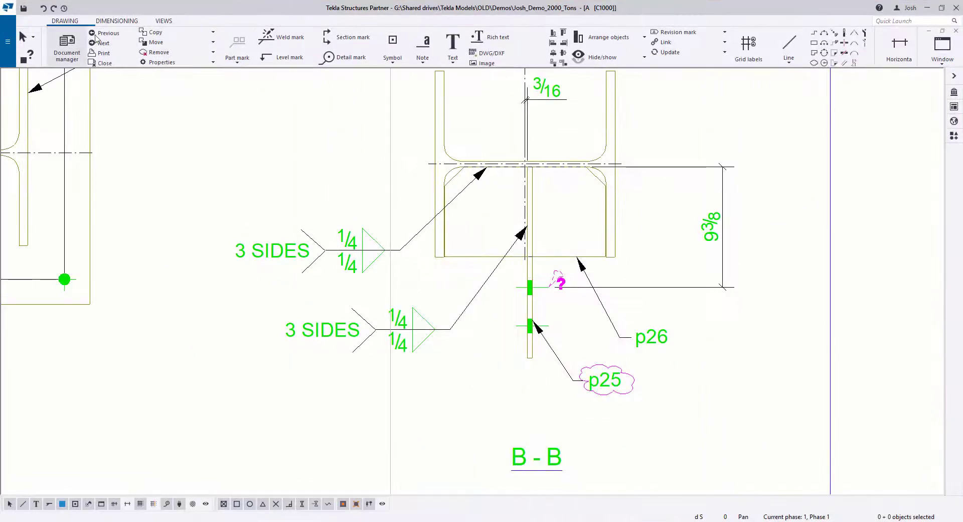
{"action": "left_click", "coordinate": [153, 53]}
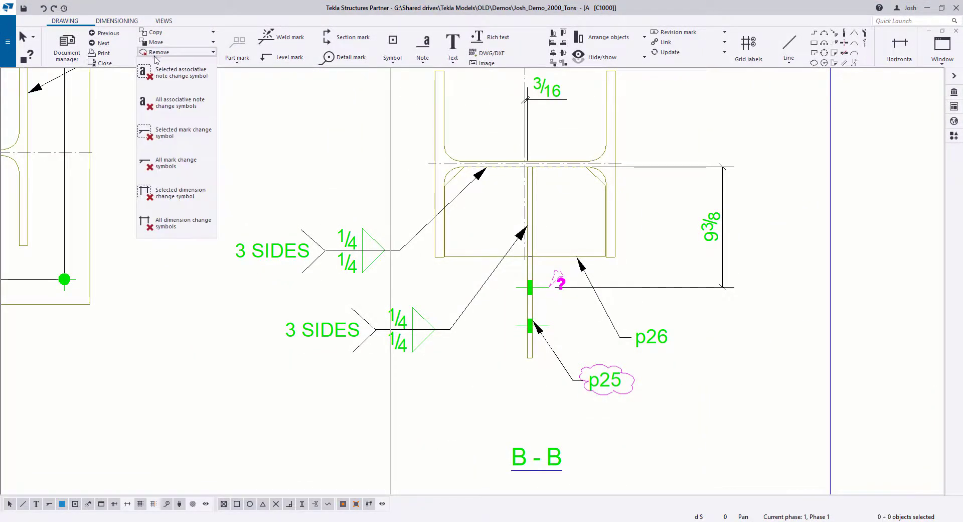
{"action": "left_click", "coordinate": [175, 164]}
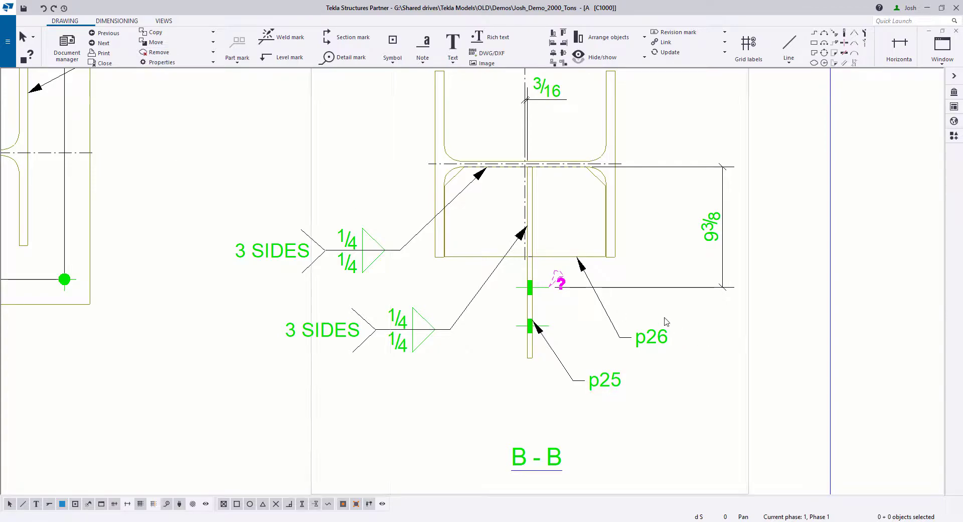
Remove all dimension change symbols from the drawing, including the cloud on the upper connection's hole offset
{"action": "scroll", "coordinate": [677, 328], "scroll_direction": "down", "scroll_amount": 4}
{"action": "scroll", "coordinate": [509, 331], "scroll_direction": "down", "scroll_amount": 2}
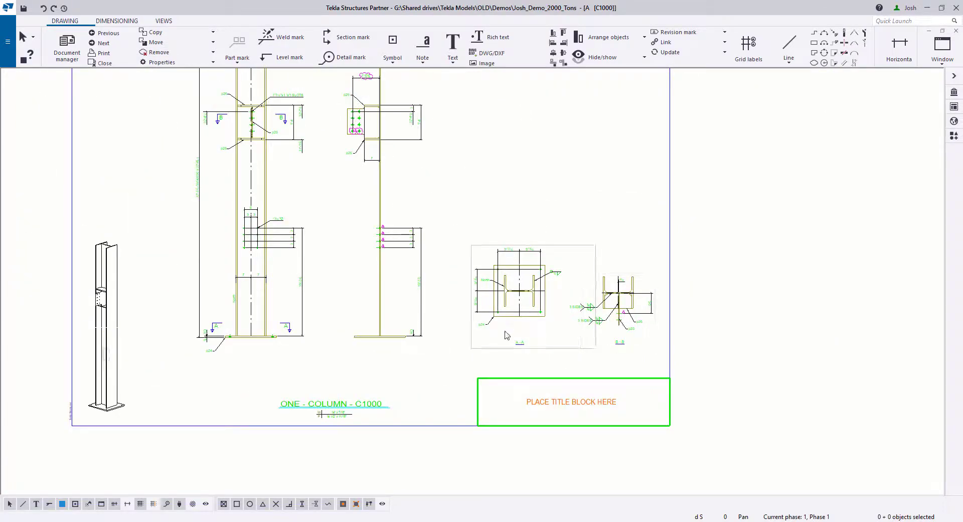
{"action": "scroll", "coordinate": [348, 70], "scroll_direction": "up", "scroll_amount": 6}
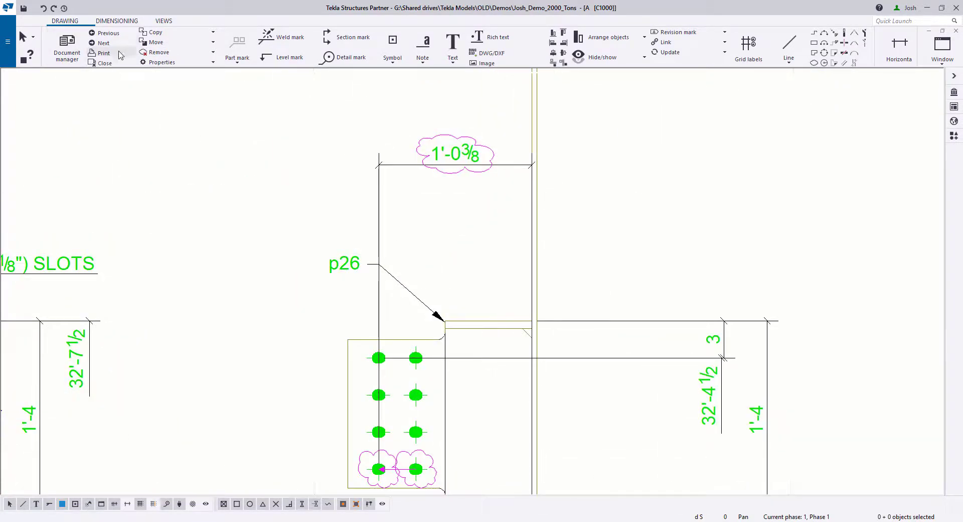
{"action": "left_click", "coordinate": [158, 52]}
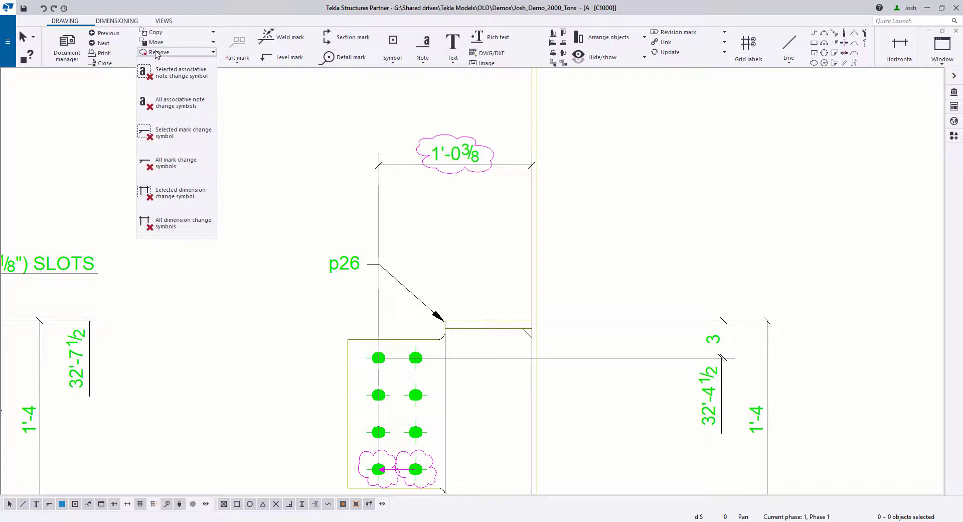
{"action": "left_click", "coordinate": [168, 227]}
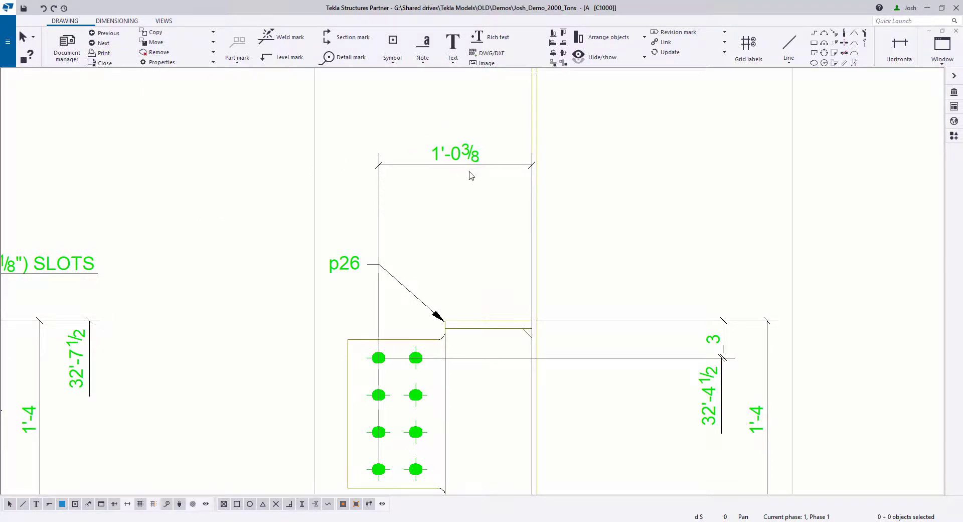